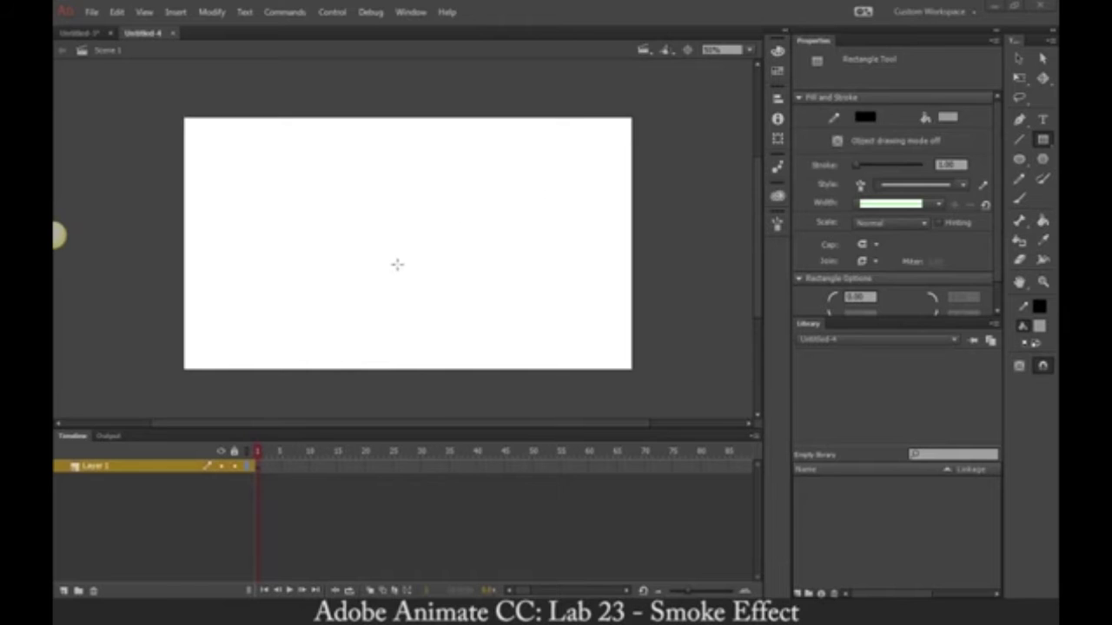
Step: Close the Untitled-3 document without saving its changes
click(110, 33)
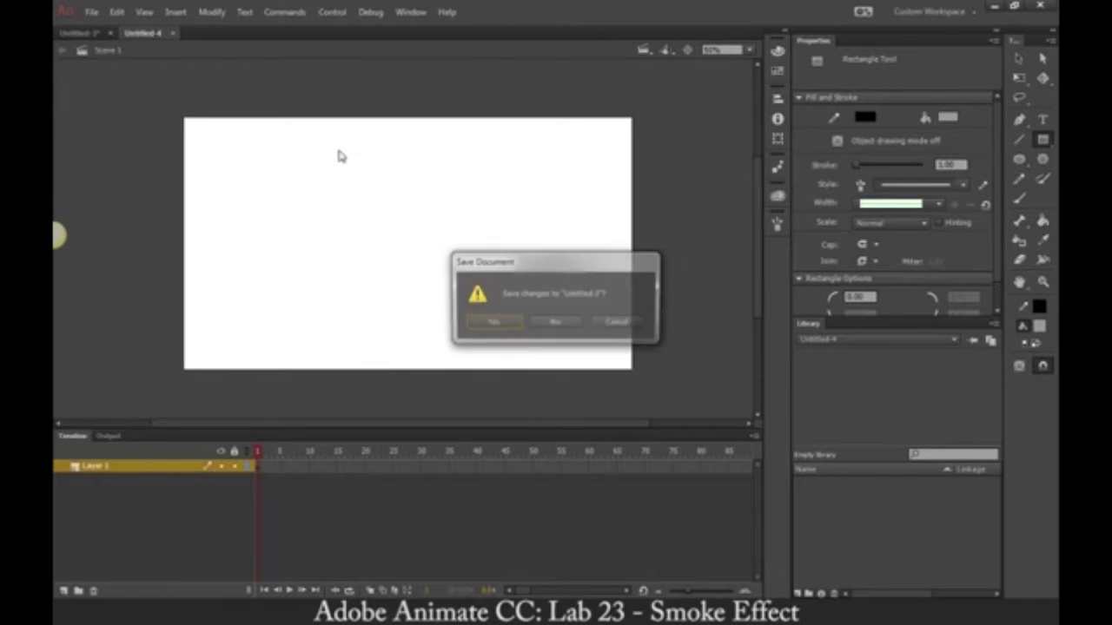
click(555, 322)
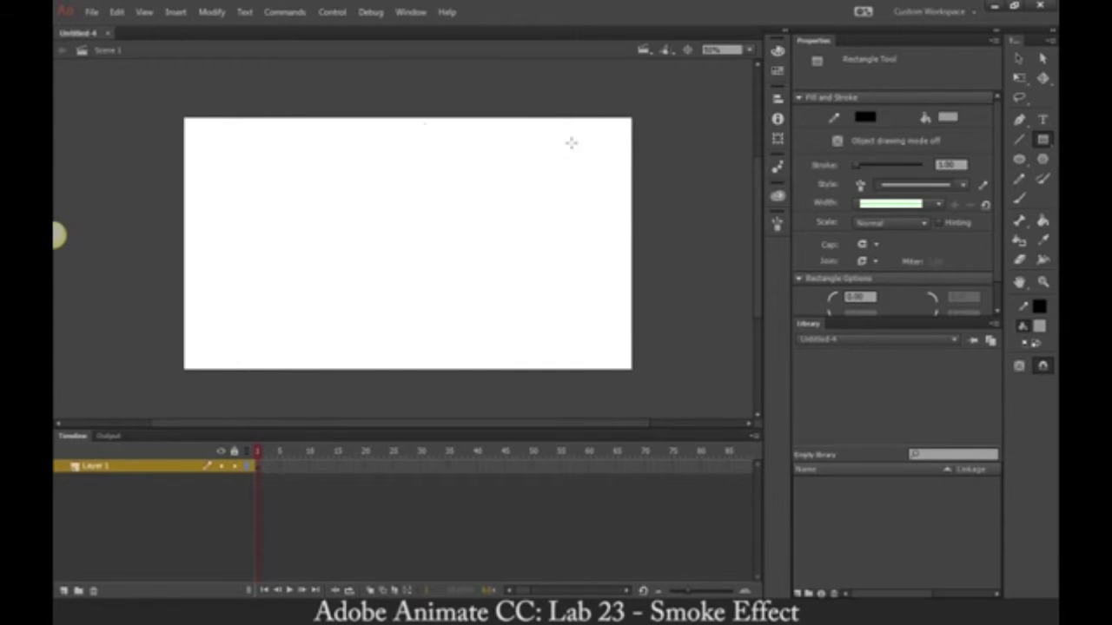
Step: Draw a tall grey rectangle about 568 by 866 px over the middle of the stage, extending past its upper and lower edges
click(1016, 57)
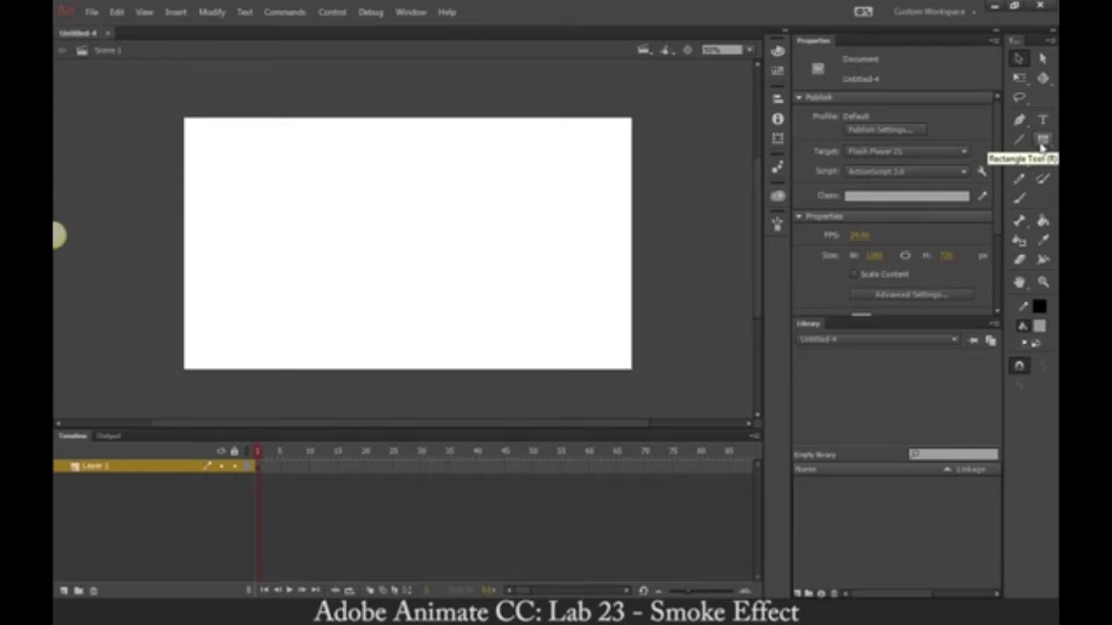
click(1042, 141)
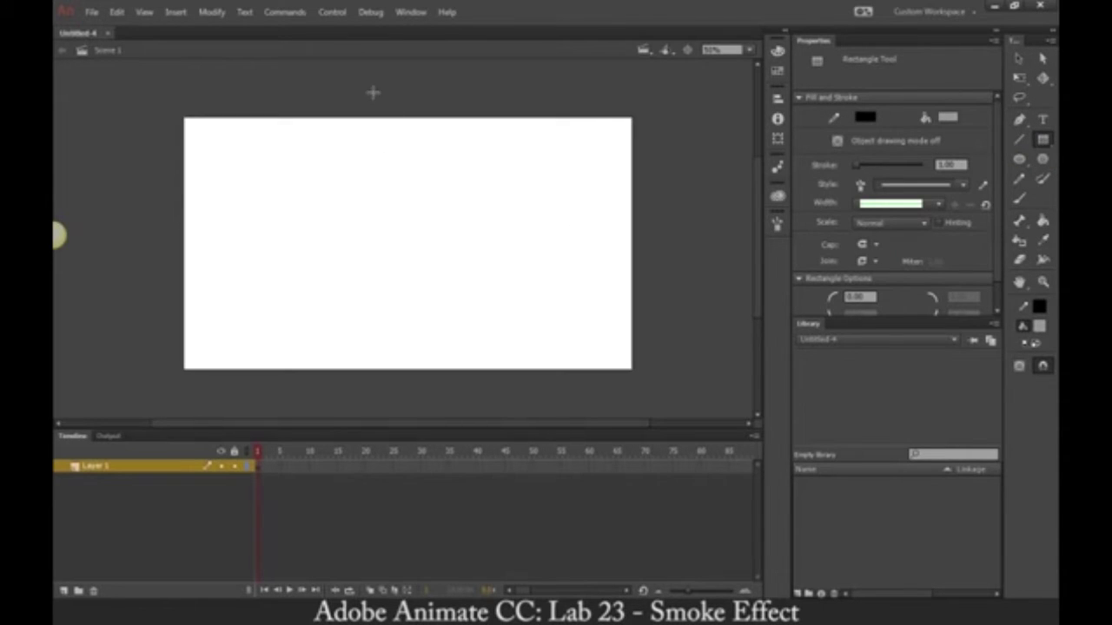
drag(314, 93, 516, 394)
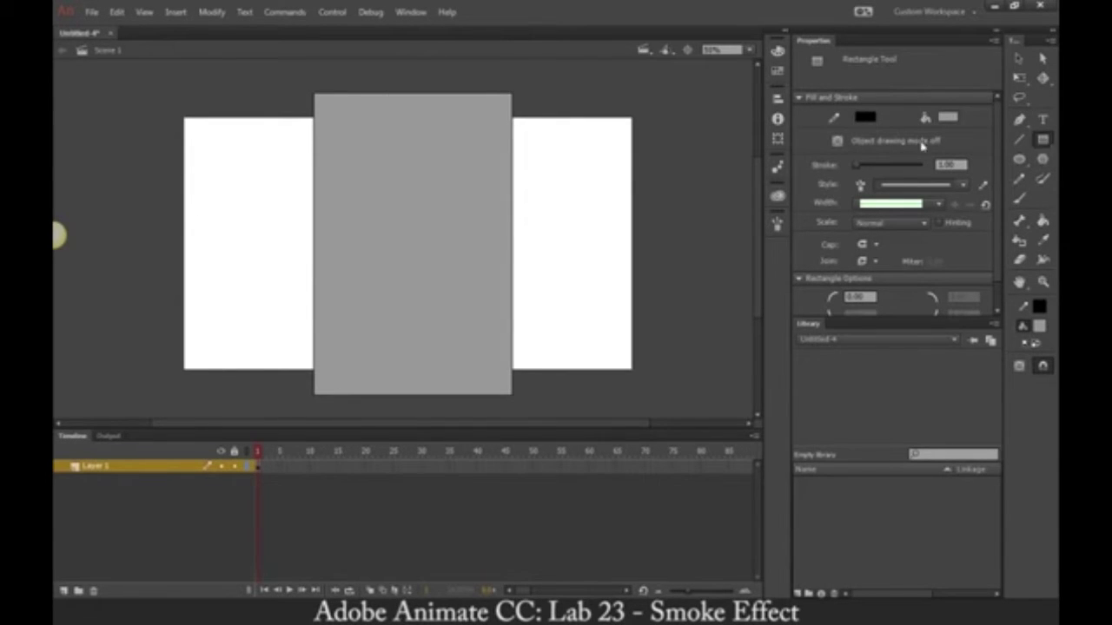
Step: Select the rectangle's whole black outline and delete it, leaving only the grey fill
click(1018, 57)
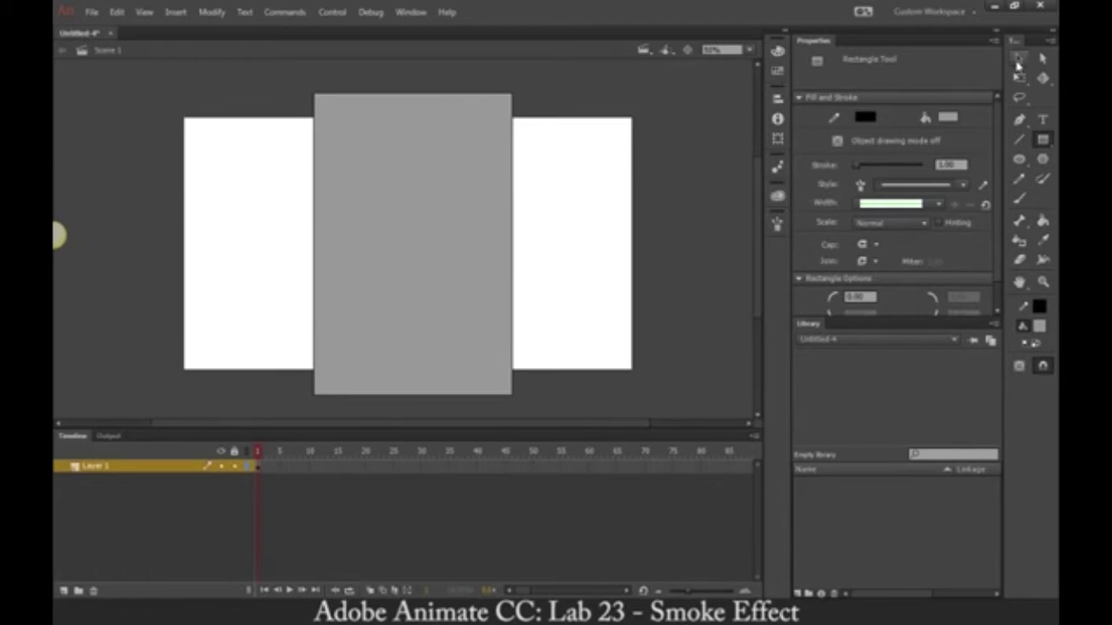
click(475, 97)
click(473, 92)
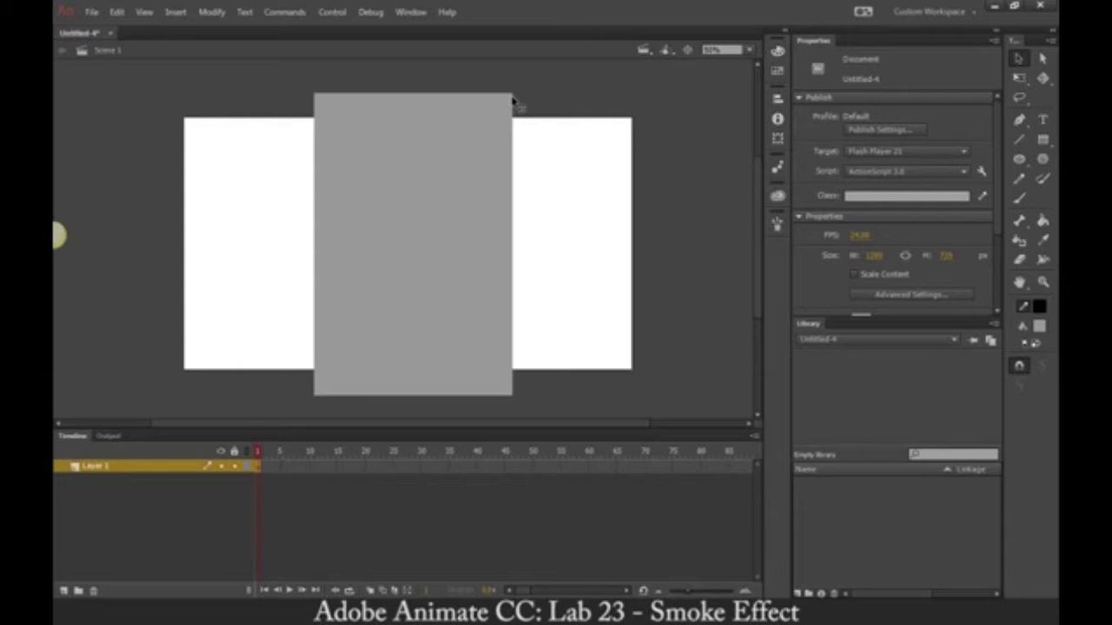
click(479, 96)
click(483, 90)
click(495, 105)
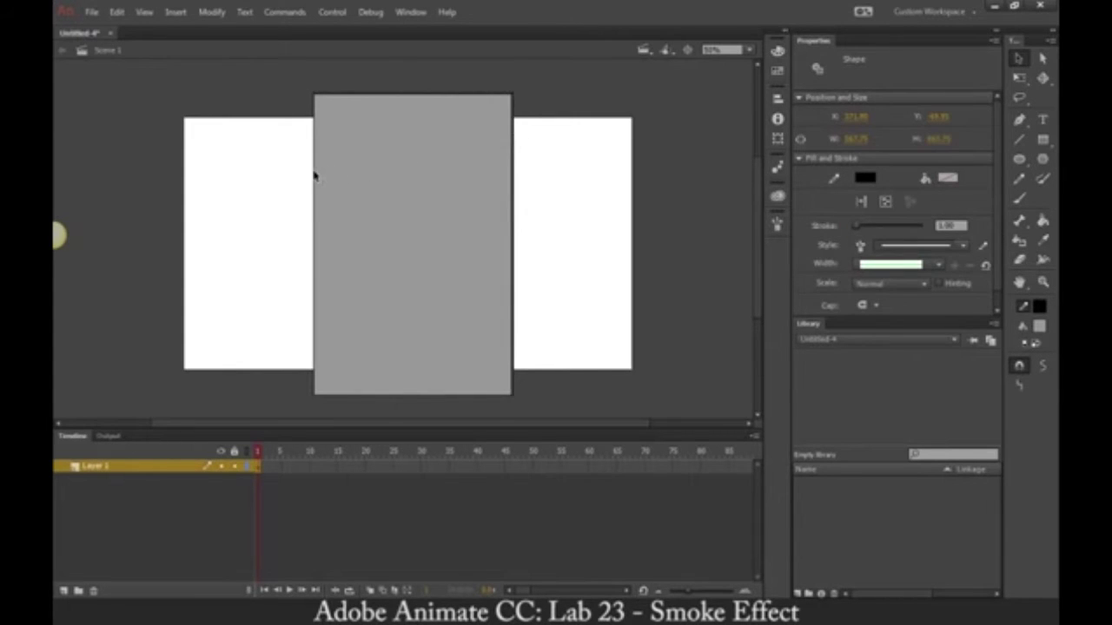
click(413, 401)
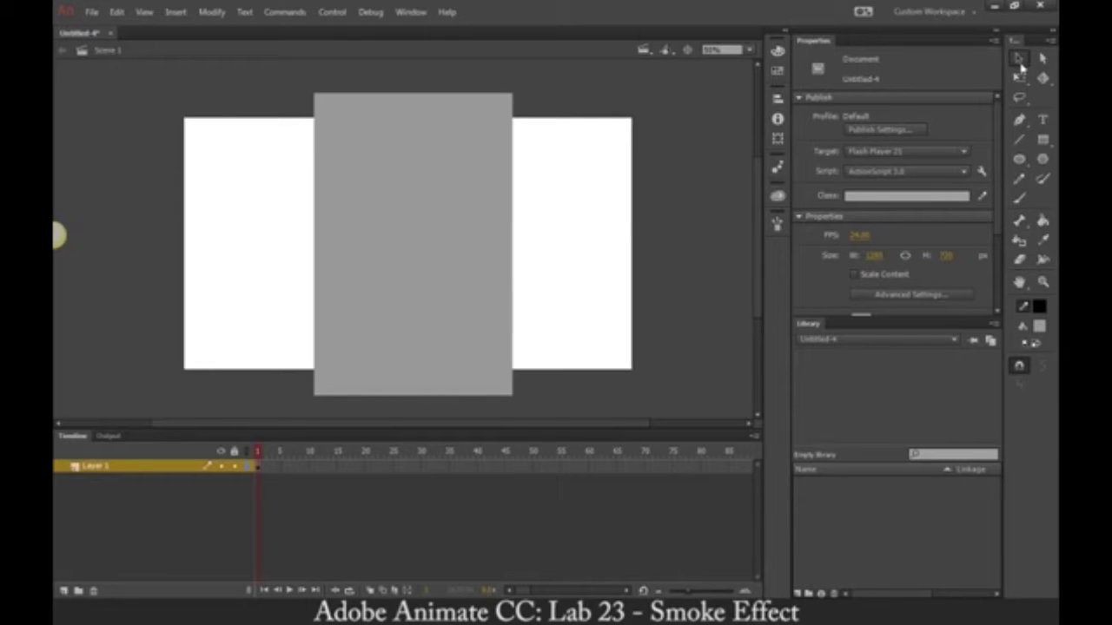
Step: Taper the grey rectangle into a funnel by pulling its two lower corners inward to form a narrow base
drag(514, 347, 445, 339)
drag(513, 396, 443, 394)
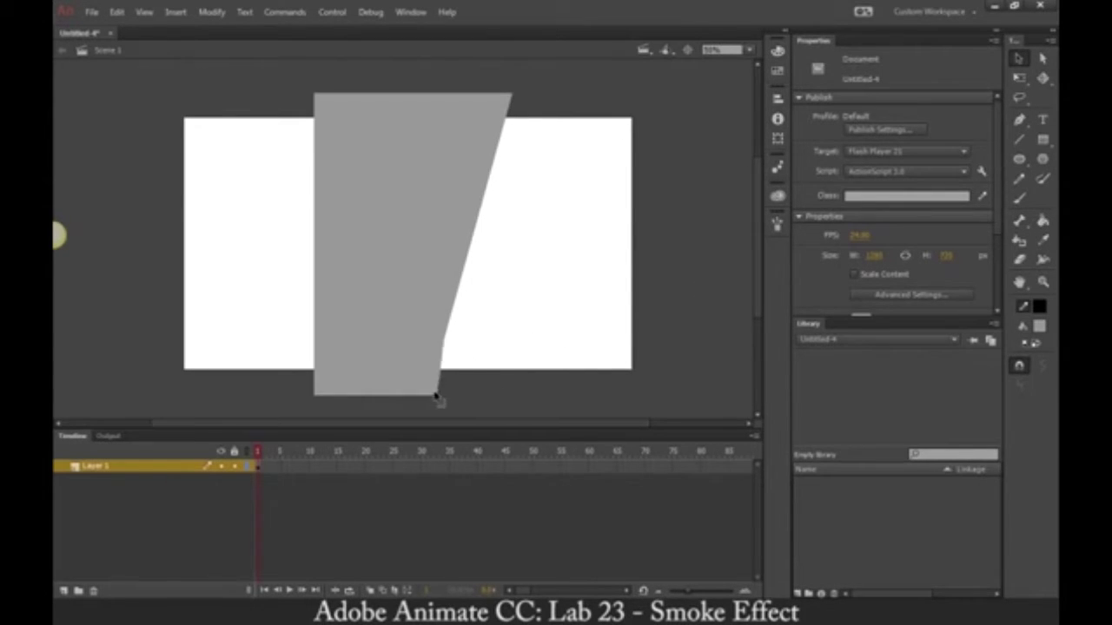
drag(317, 399, 389, 396)
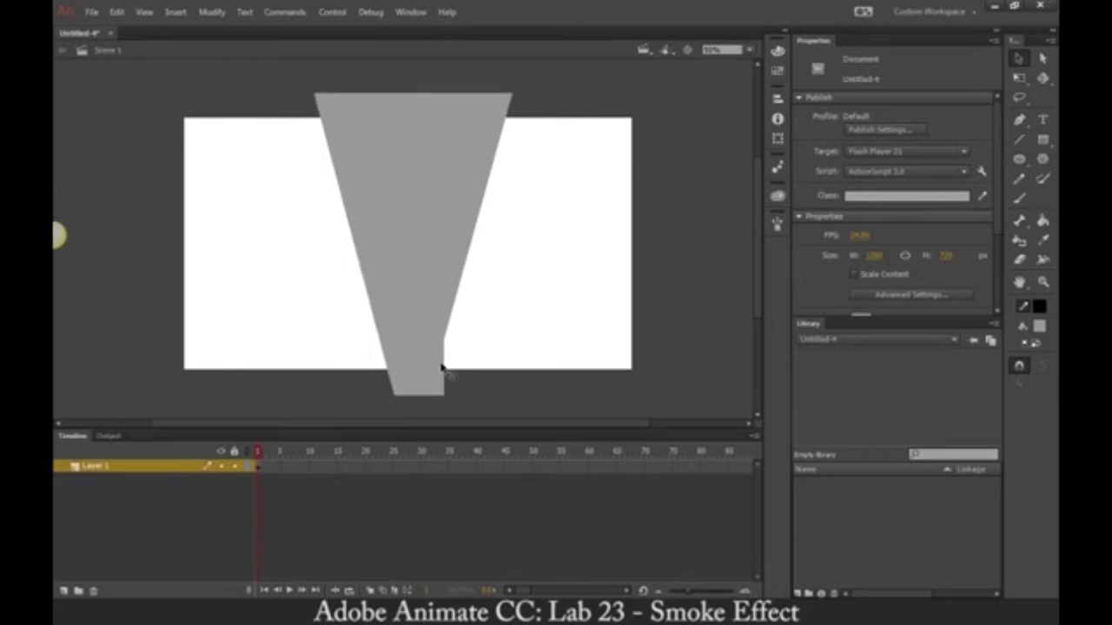
drag(446, 347, 433, 369)
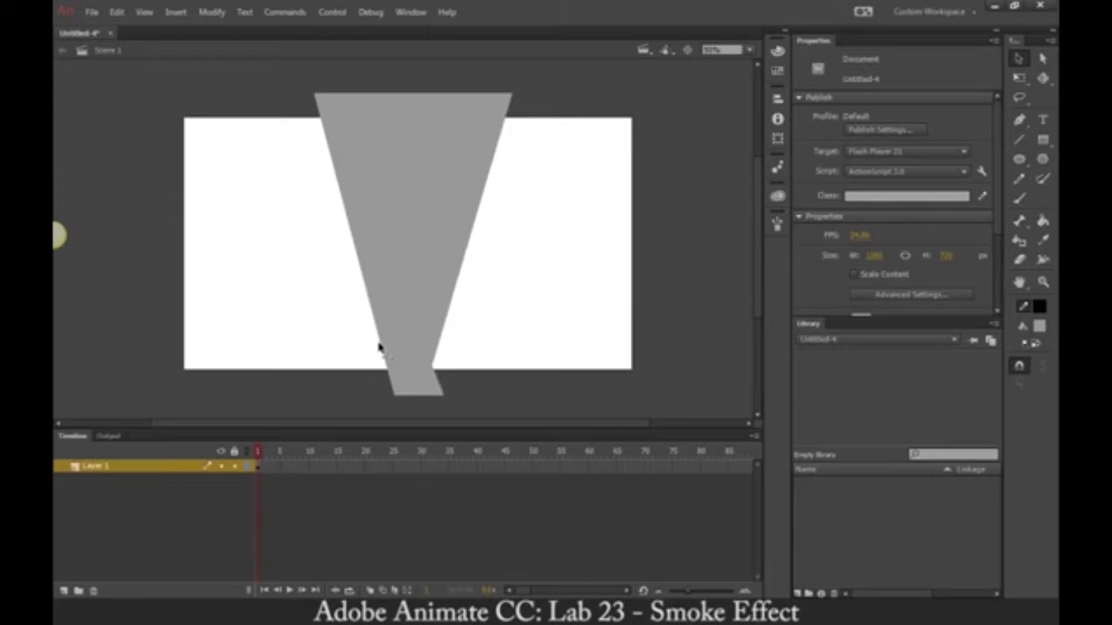
drag(375, 331, 224, 356)
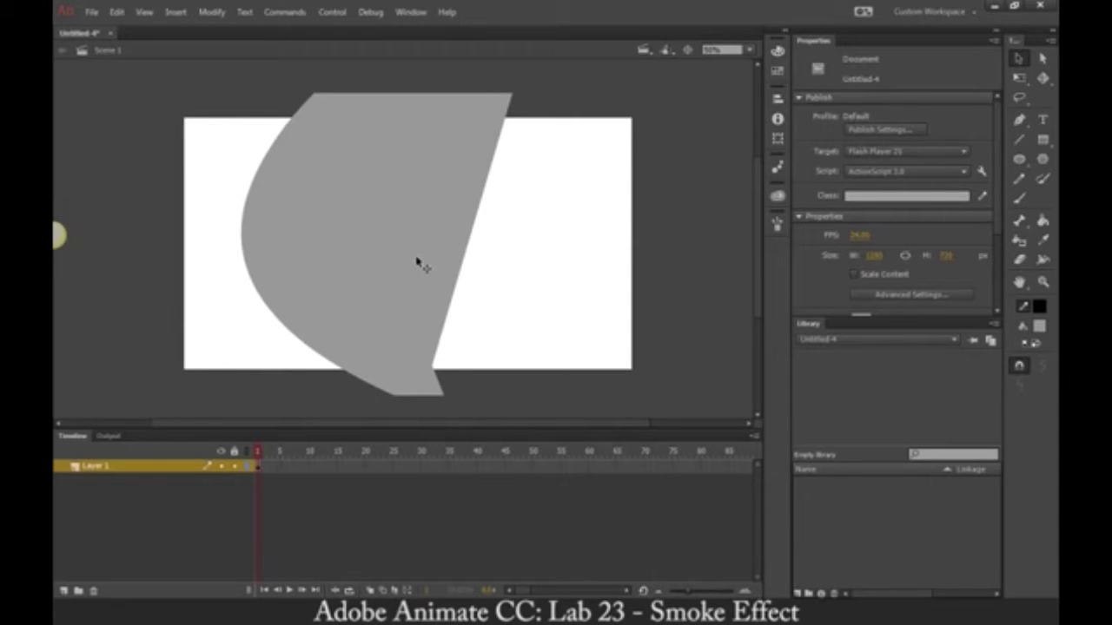
key(ctrl+z)
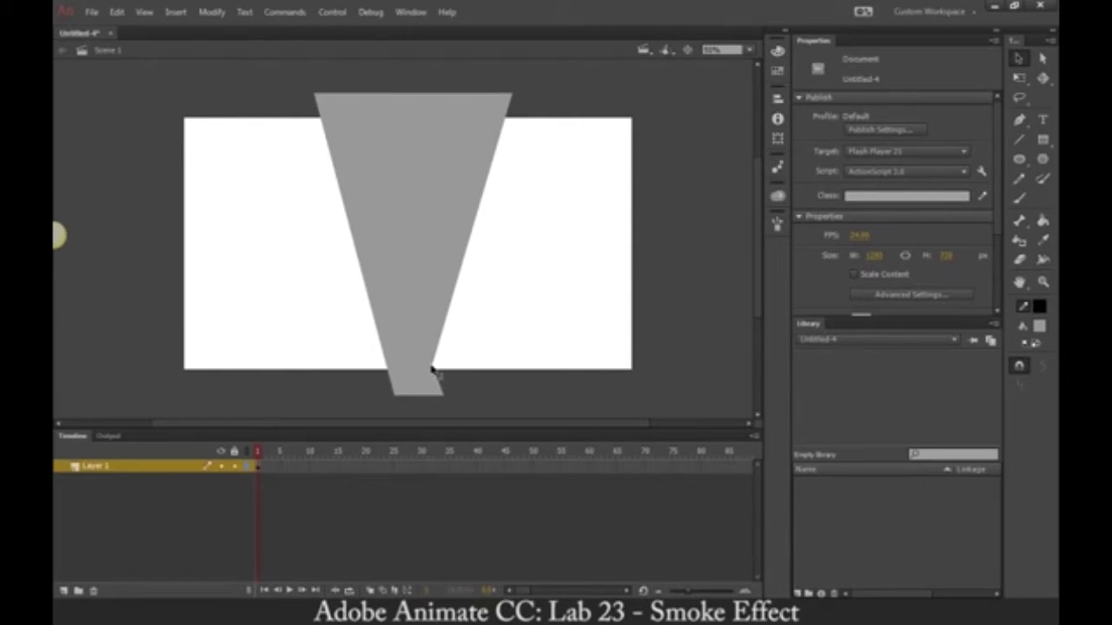
drag(431, 369, 428, 358)
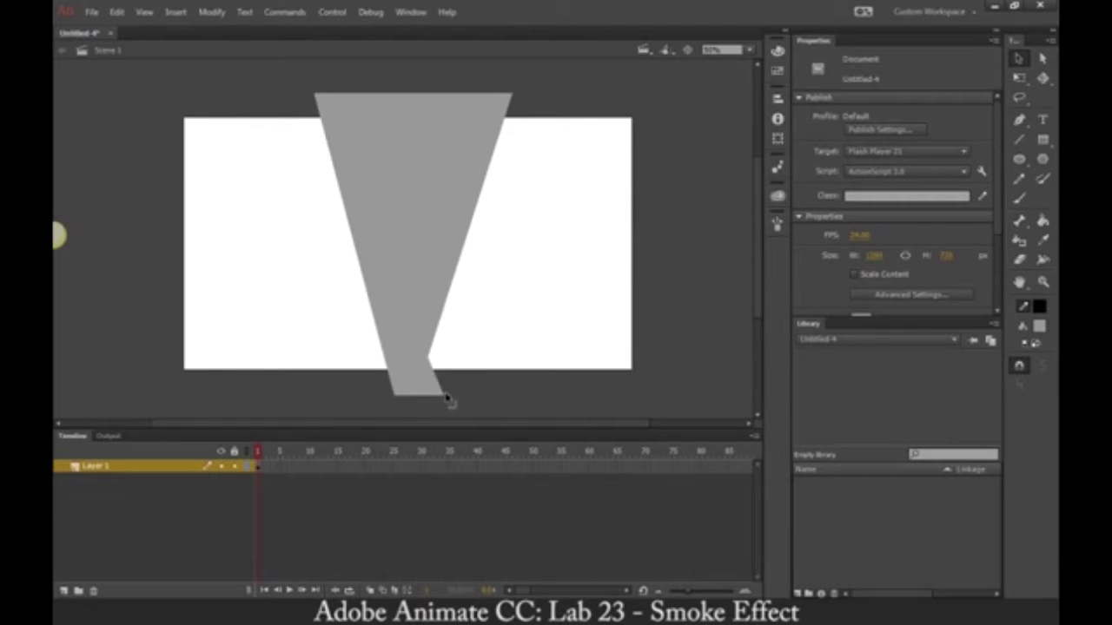
drag(445, 395, 404, 396)
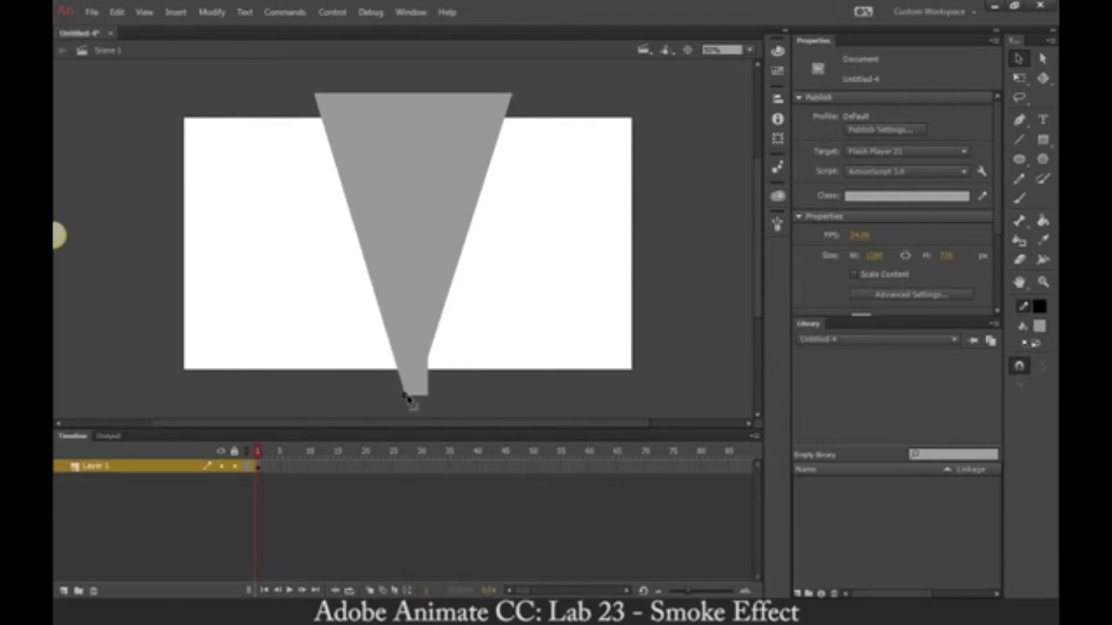
Step: Turn off Snap to Objects for the stage
right_click(534, 401)
mouse_move(606, 545)
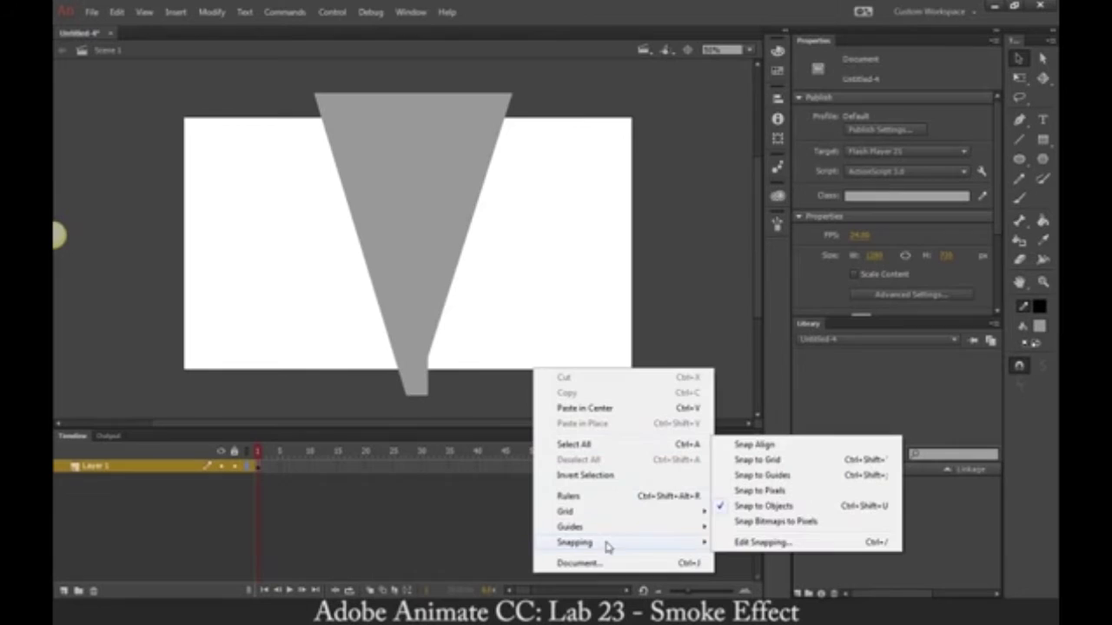
click(788, 514)
Step: Pull new corner points out of the funnel's right edge to give it a jagged zigzag outline
drag(429, 368, 433, 308)
drag(452, 265, 432, 224)
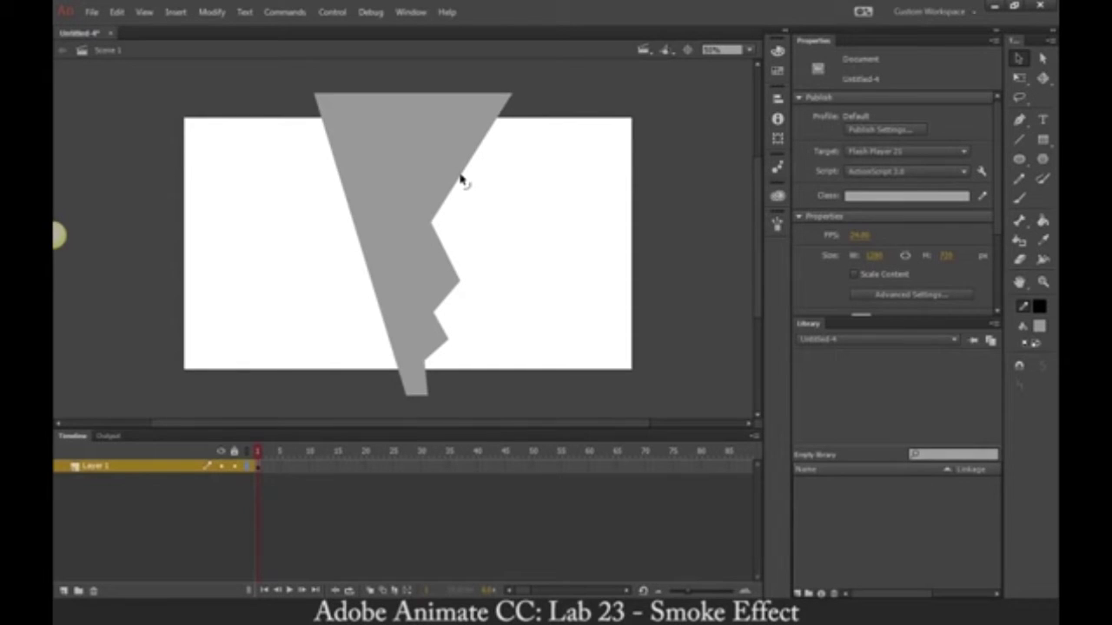
drag(460, 176, 453, 146)
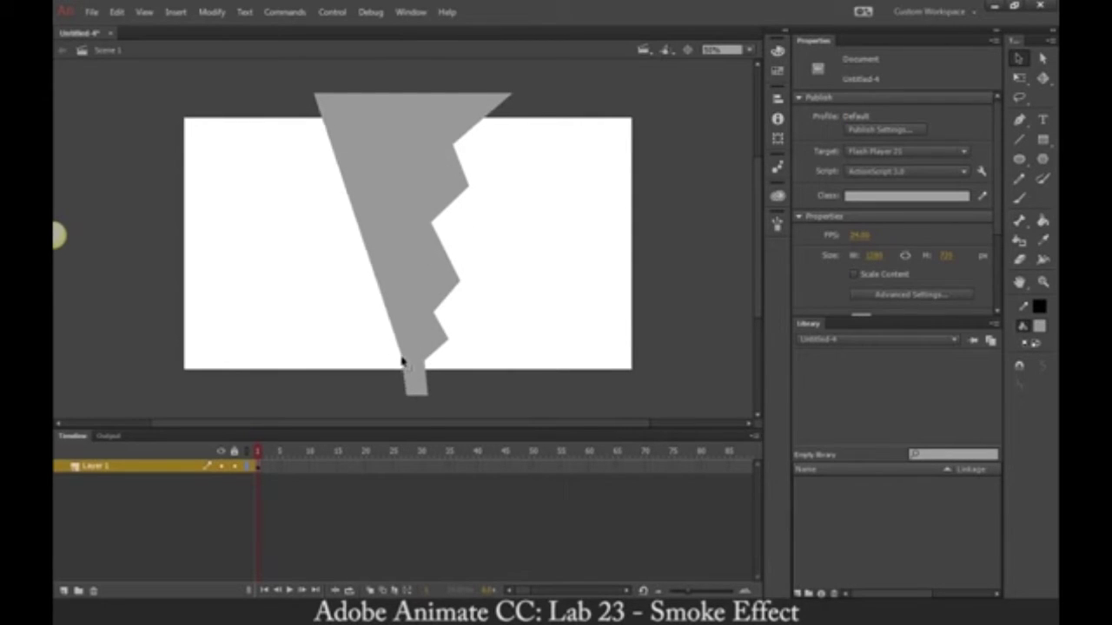
Step: Shape the funnel's left edge into a matching jagged zigzag by pulling and adjusting new corner points
drag(402, 364, 388, 199)
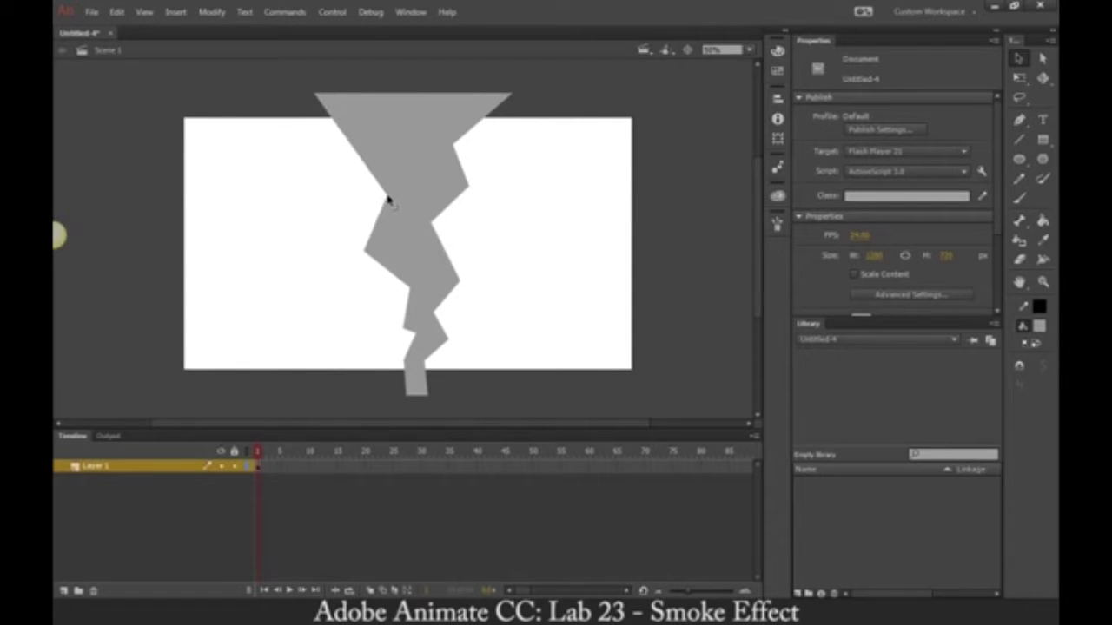
drag(376, 261, 422, 288)
drag(373, 229, 391, 147)
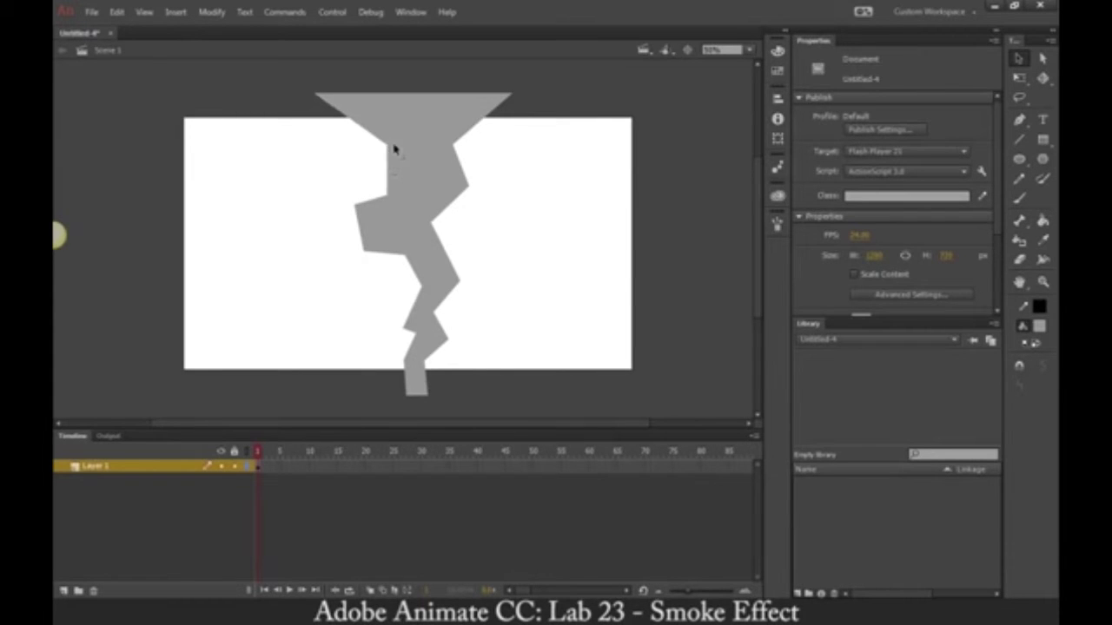
drag(355, 208, 380, 258)
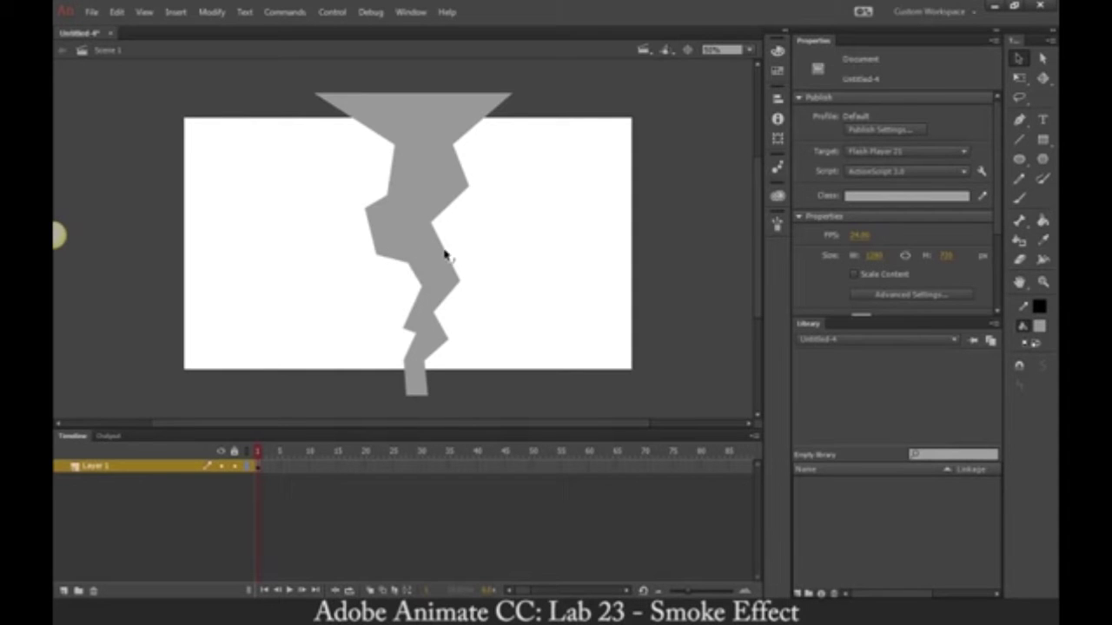
Step: Add and reposition corner points along both sides of the smoke shape to make its bends more irregular
drag(443, 258, 453, 258)
key(ctrl+z)
drag(449, 210, 466, 216)
mouse_move(387, 201)
mouse_down()
mouse_move(382, 188)
mouse_move(402, 185)
mouse_up()
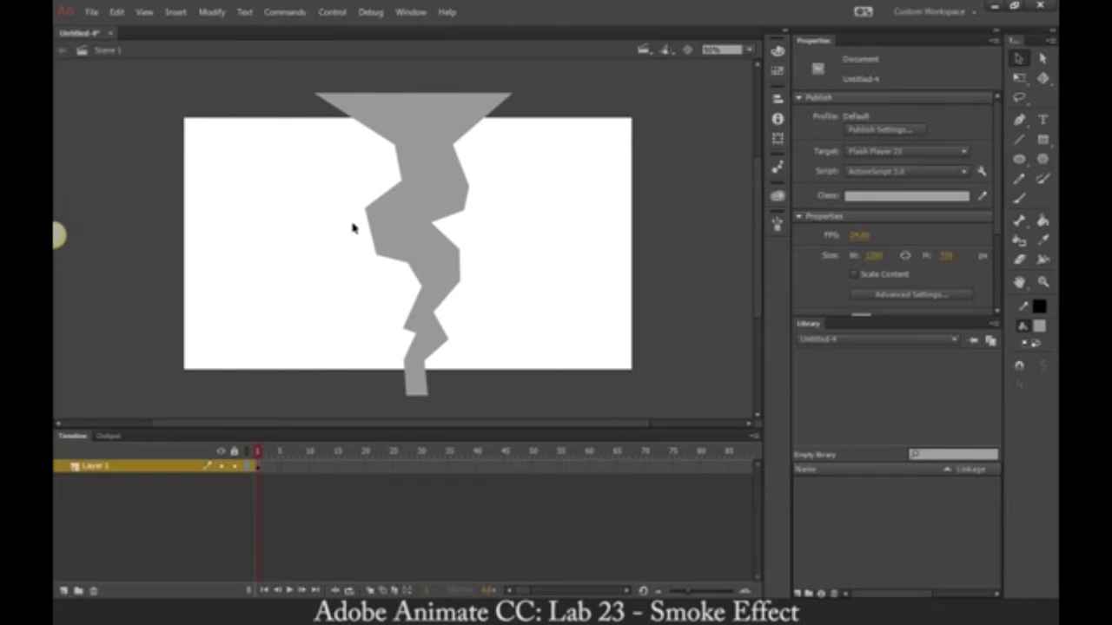
drag(369, 233, 390, 313)
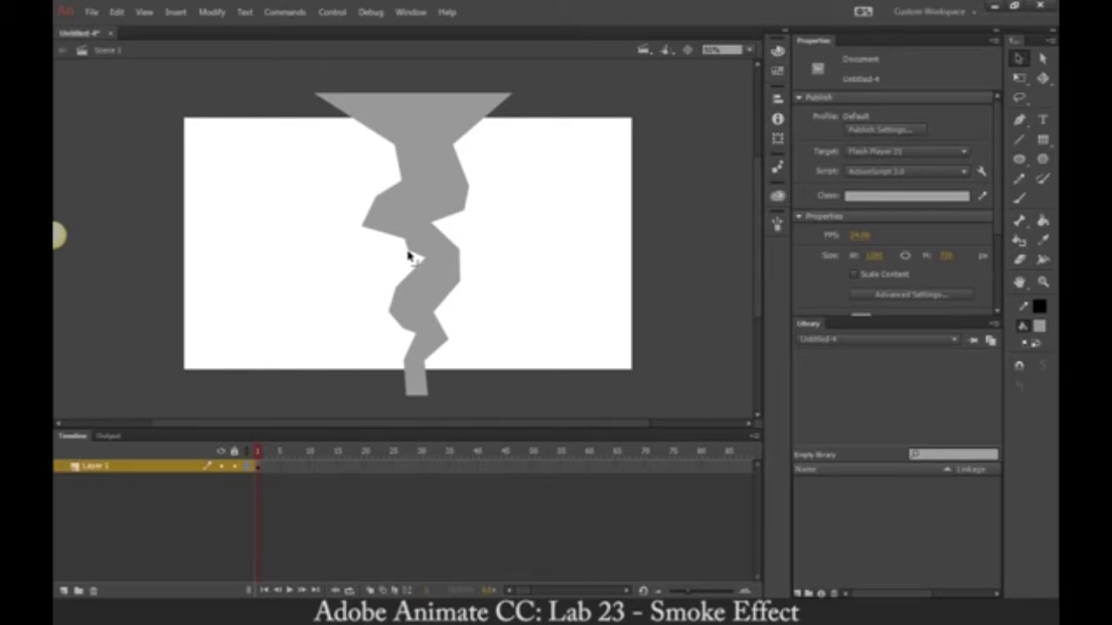
drag(402, 243, 388, 255)
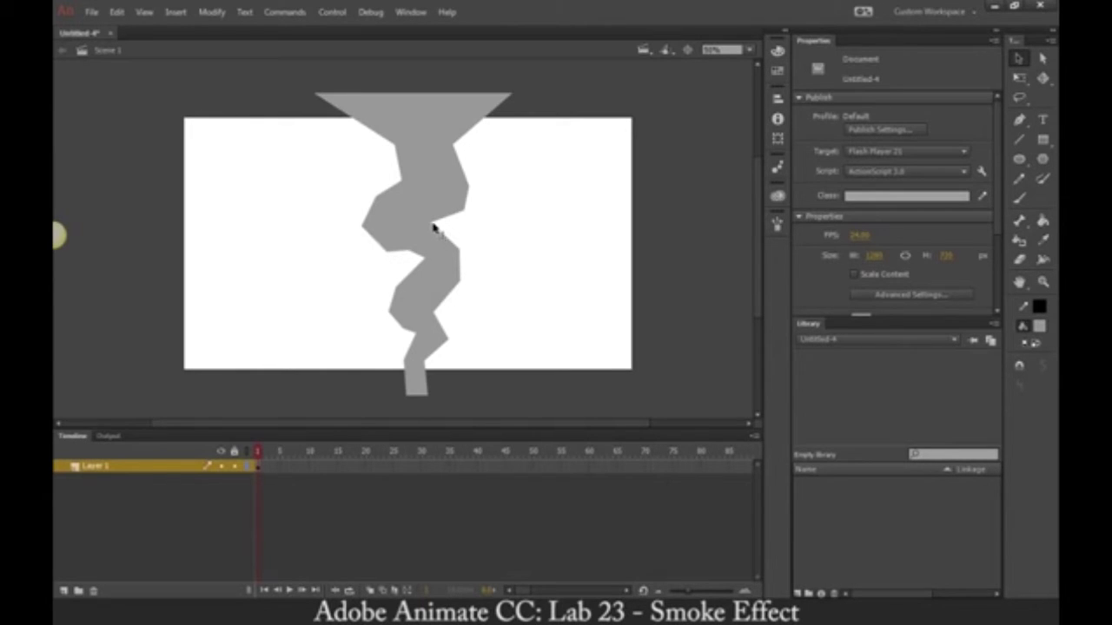
mouse_move(431, 228)
mouse_down()
mouse_move(451, 238)
mouse_move(444, 246)
mouse_move(453, 234)
mouse_up()
drag(460, 169, 475, 167)
drag(397, 168, 412, 165)
key(ctrl+z)
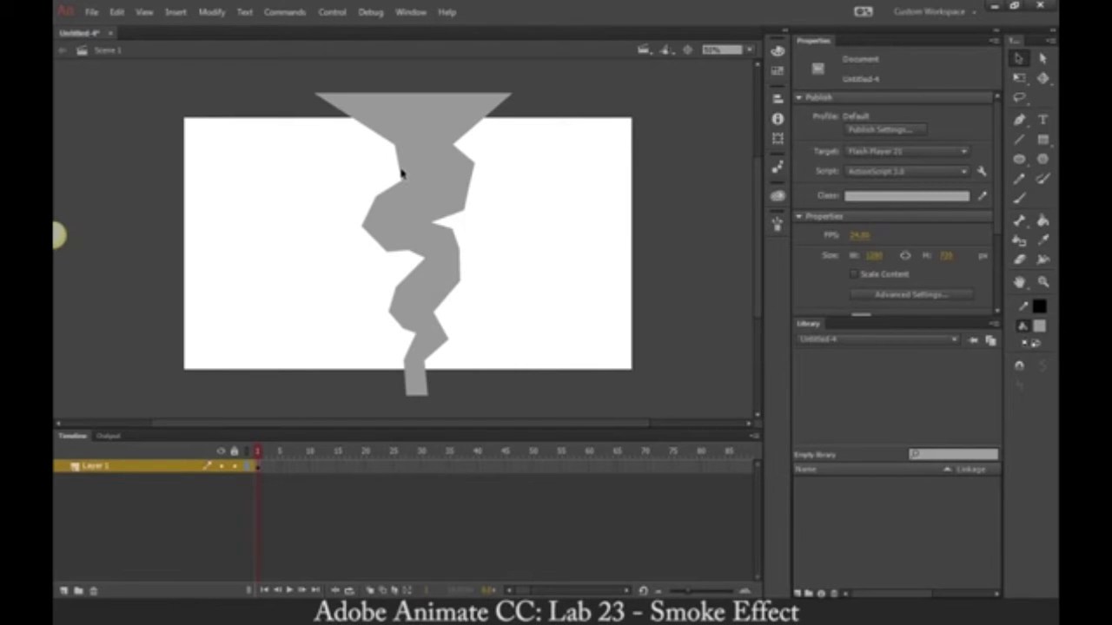
Step: Bend the straight segments in the upper and middle parts of the smoke shape into rounded, billowing curves
drag(401, 173, 469, 200)
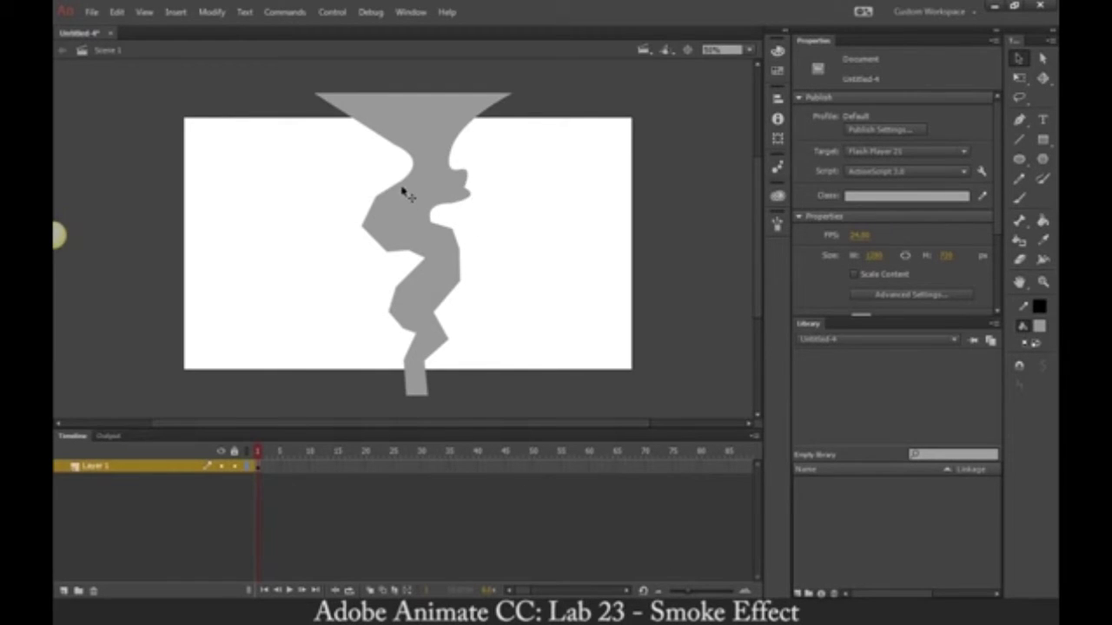
drag(379, 202, 394, 146)
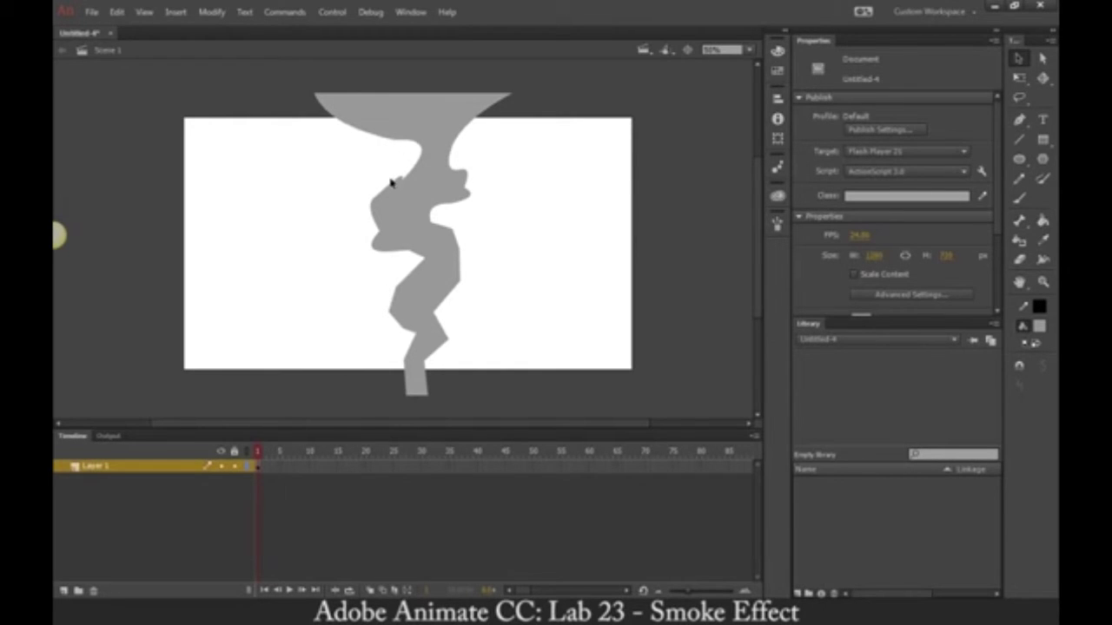
drag(390, 186, 373, 194)
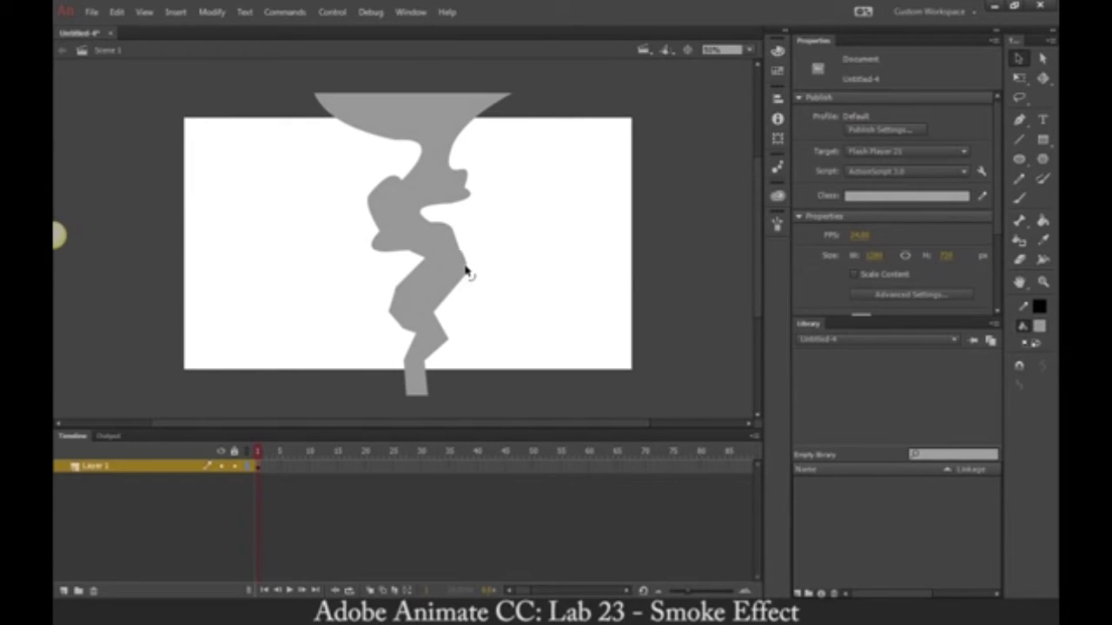
drag(455, 241, 466, 240)
mouse_move(417, 272)
mouse_down()
mouse_move(405, 275)
mouse_move(410, 259)
mouse_up()
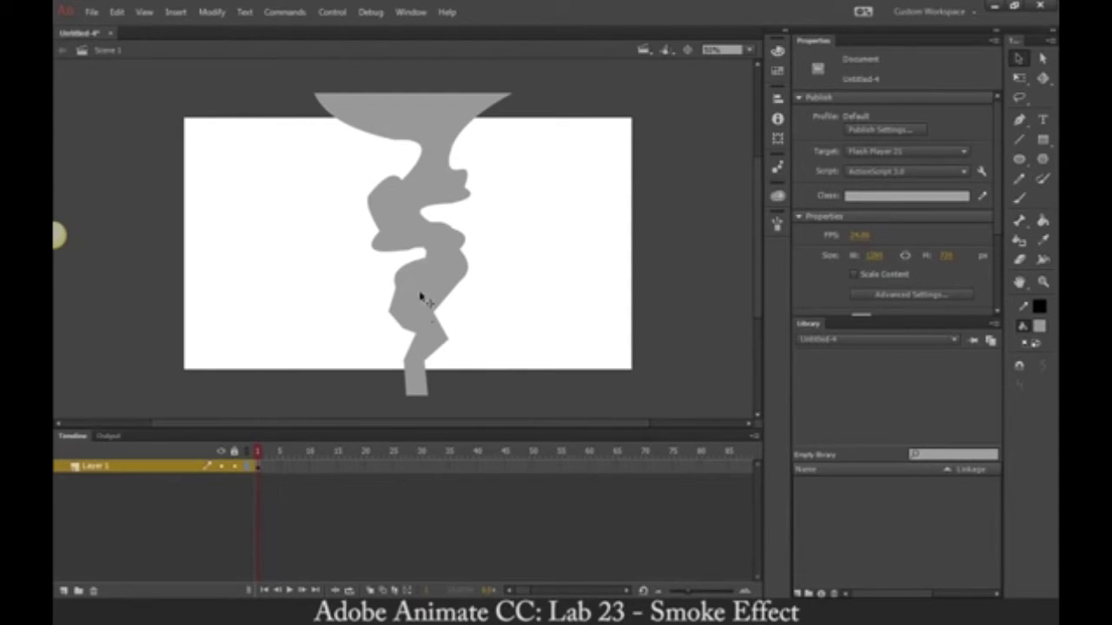
Step: Curve the lower segments of the smoke shape into rounded puffs and smooth its upper-left edge
mouse_move(393, 309)
mouse_down()
mouse_move(385, 301)
mouse_move(365, 320)
mouse_move(377, 315)
mouse_up()
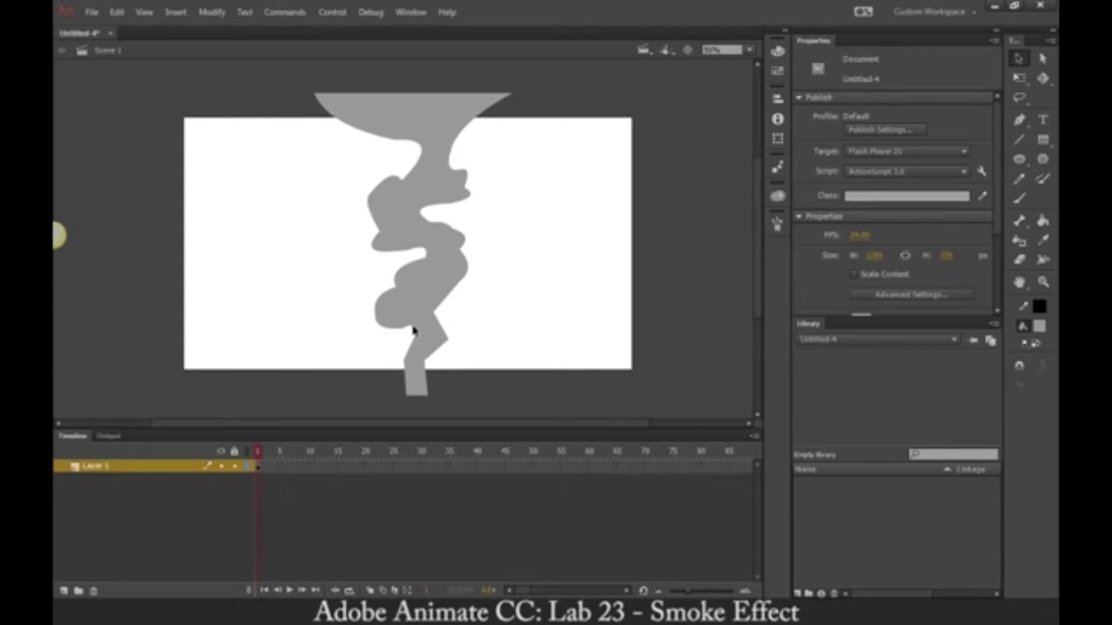
drag(415, 327, 393, 380)
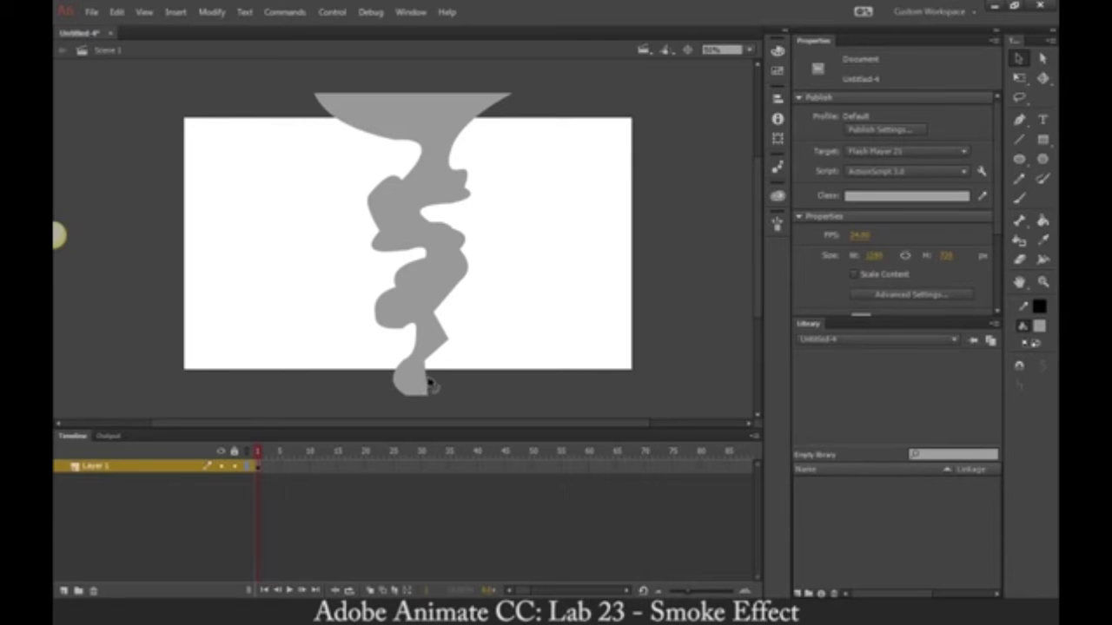
drag(418, 375, 439, 362)
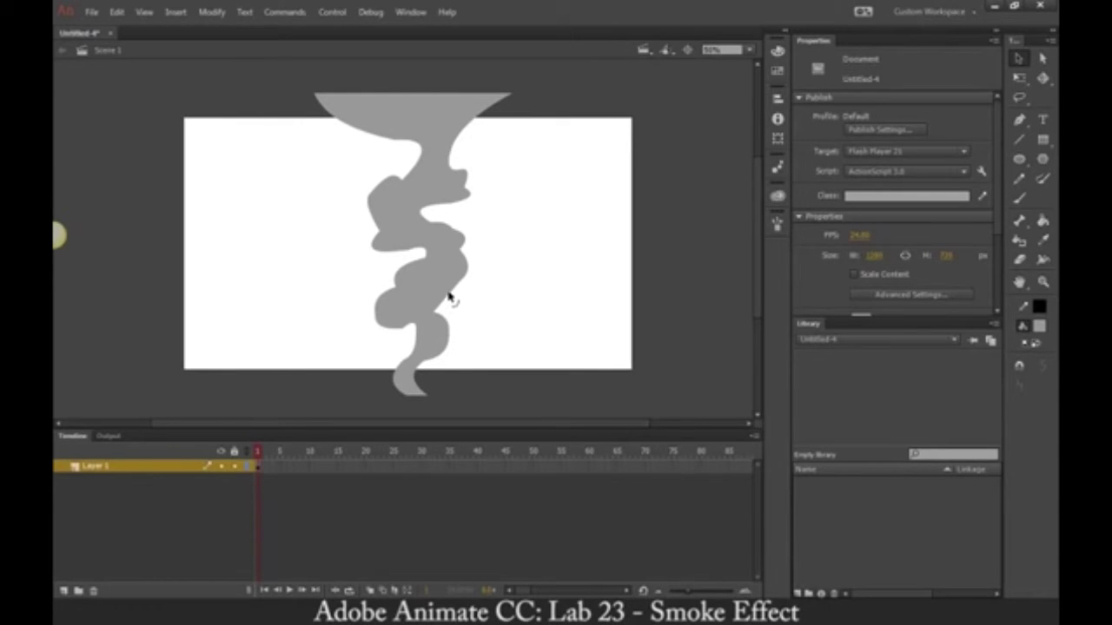
drag(446, 298, 466, 284)
click(476, 468)
drag(365, 129, 405, 137)
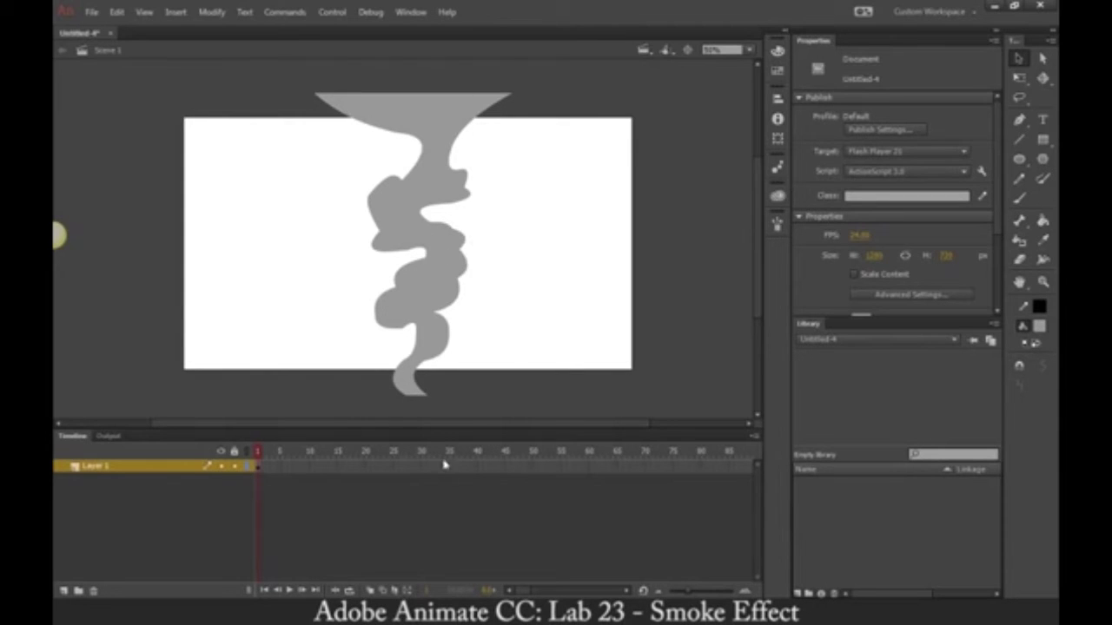
Step: Insert a keyframe on Layer 1 at about frame 40
click(482, 467)
right_click(483, 469)
click(521, 174)
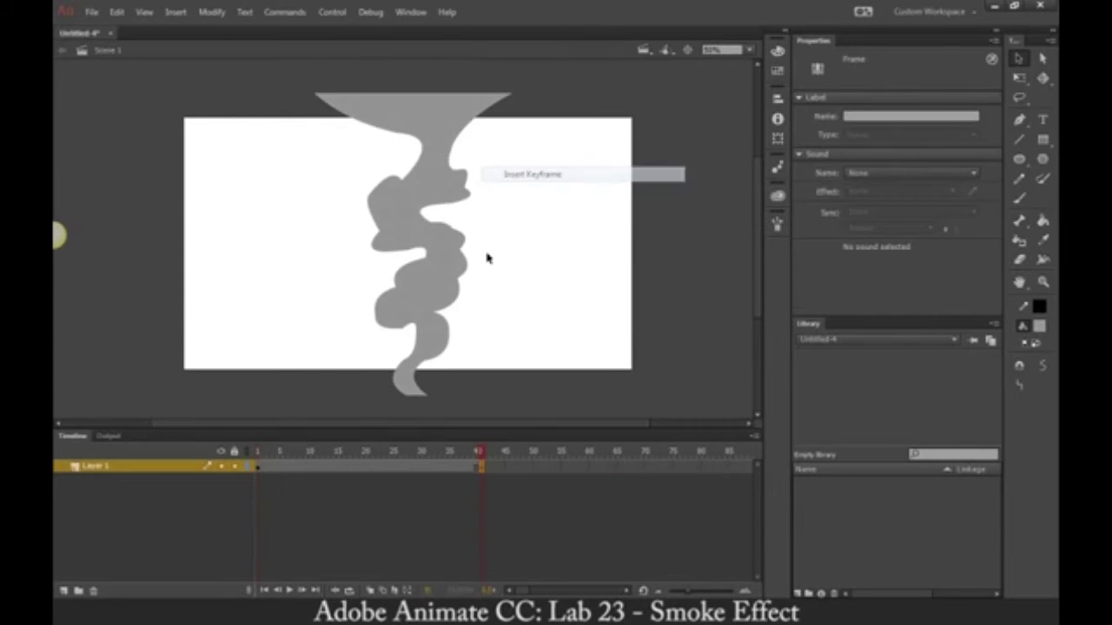
Step: Create a shape tween on Layer 1 up to the end keyframe and scrub through it
right_click(467, 469)
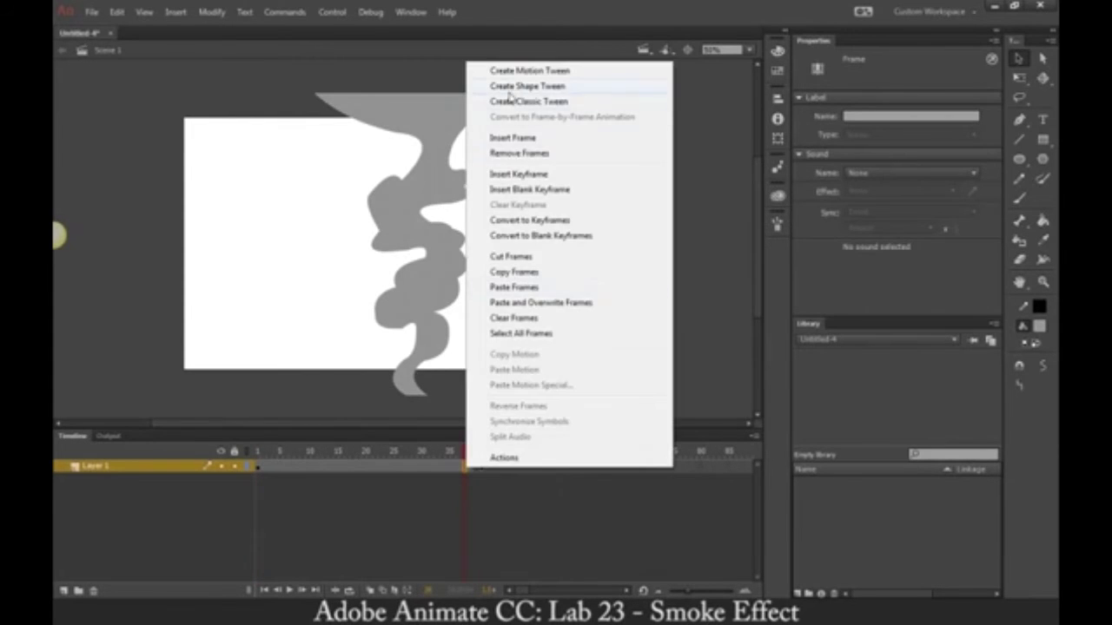
click(512, 86)
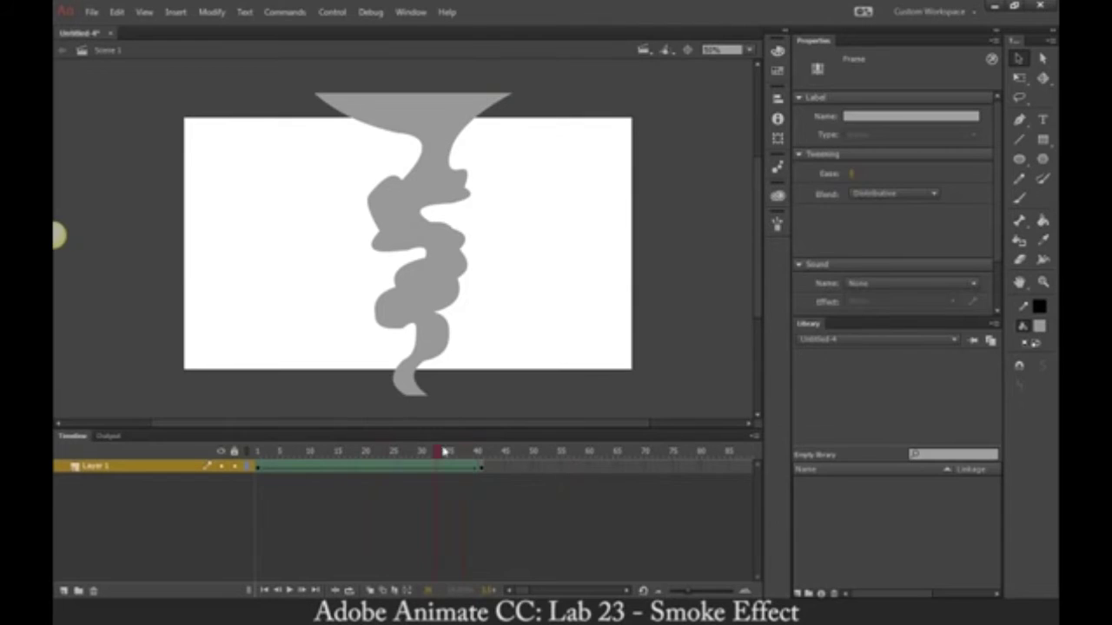
drag(441, 451, 243, 476)
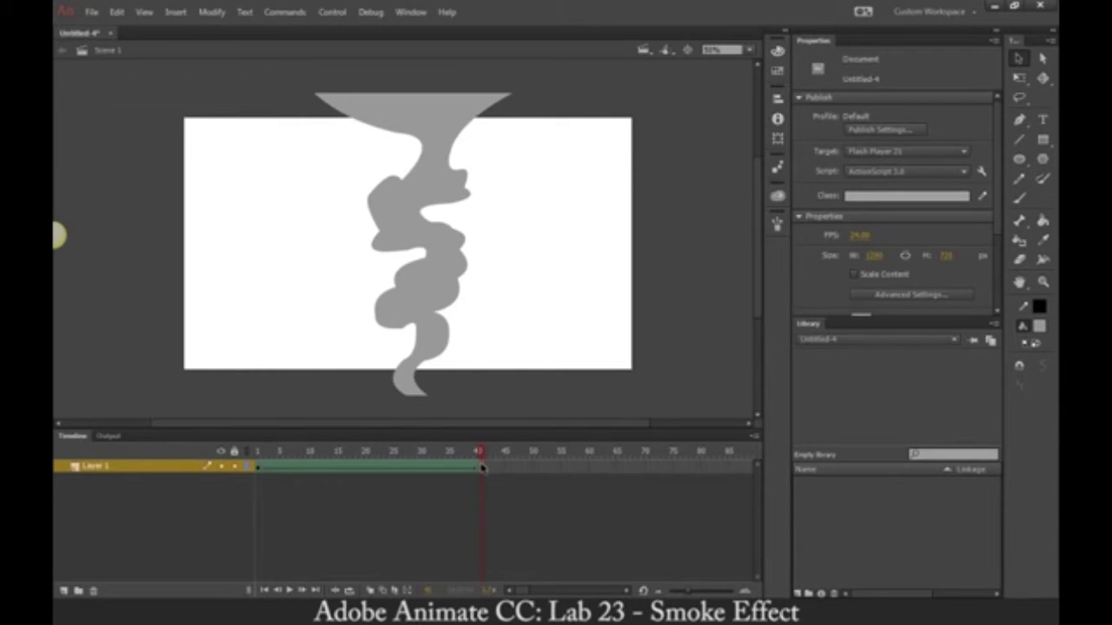
Step: Add a shape hint to the smoke on frame 1 and turn on Snap to Objects
drag(480, 452, 257, 455)
click(202, 11)
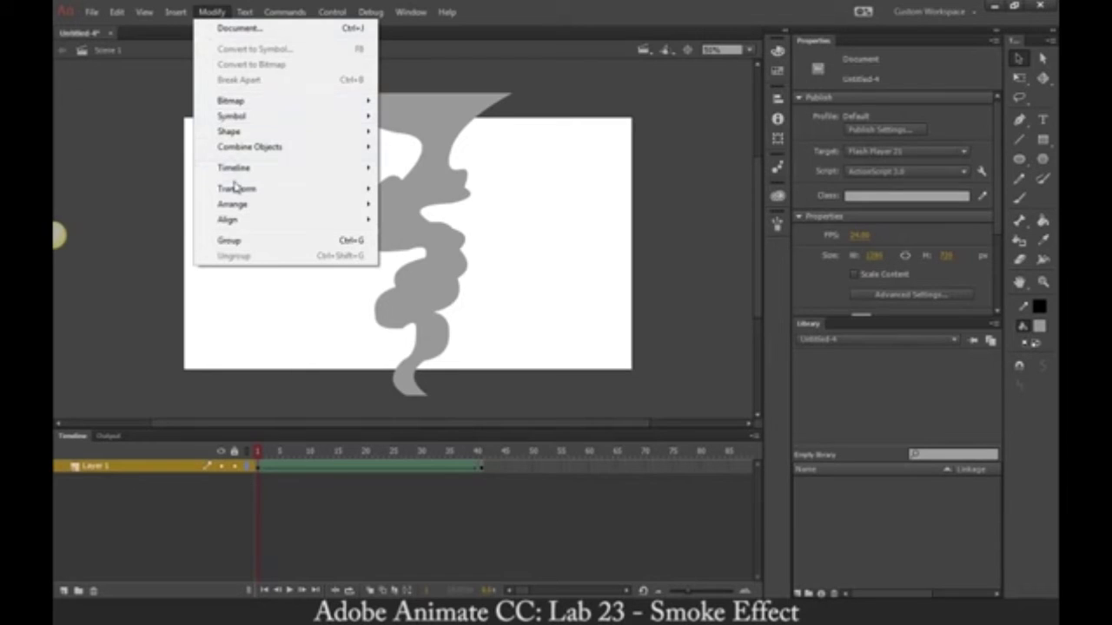
mouse_move(255, 137)
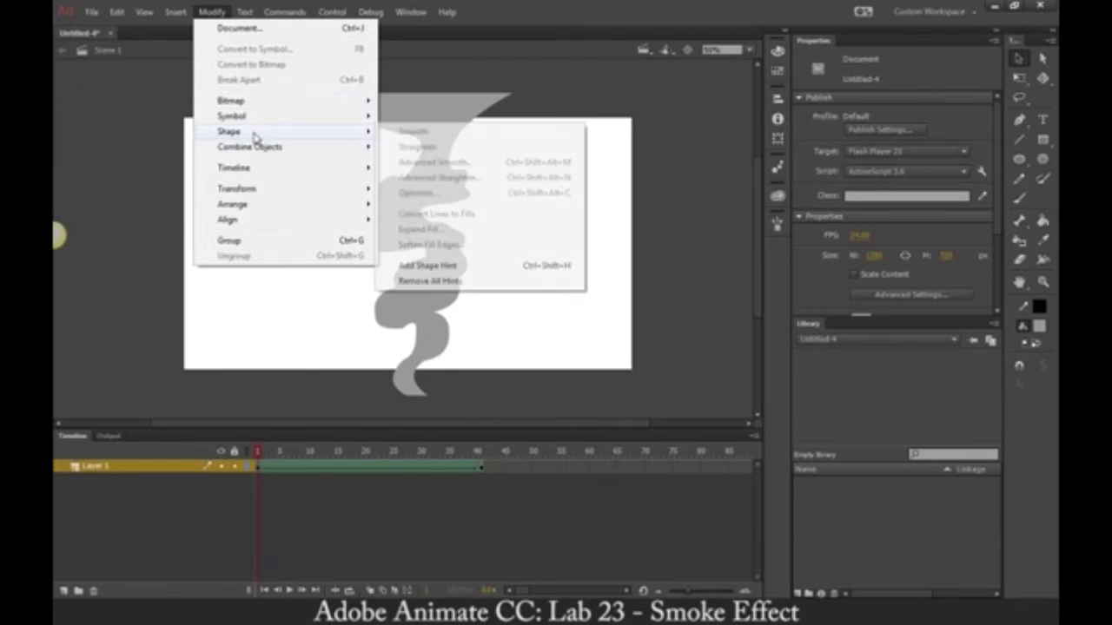
click(447, 270)
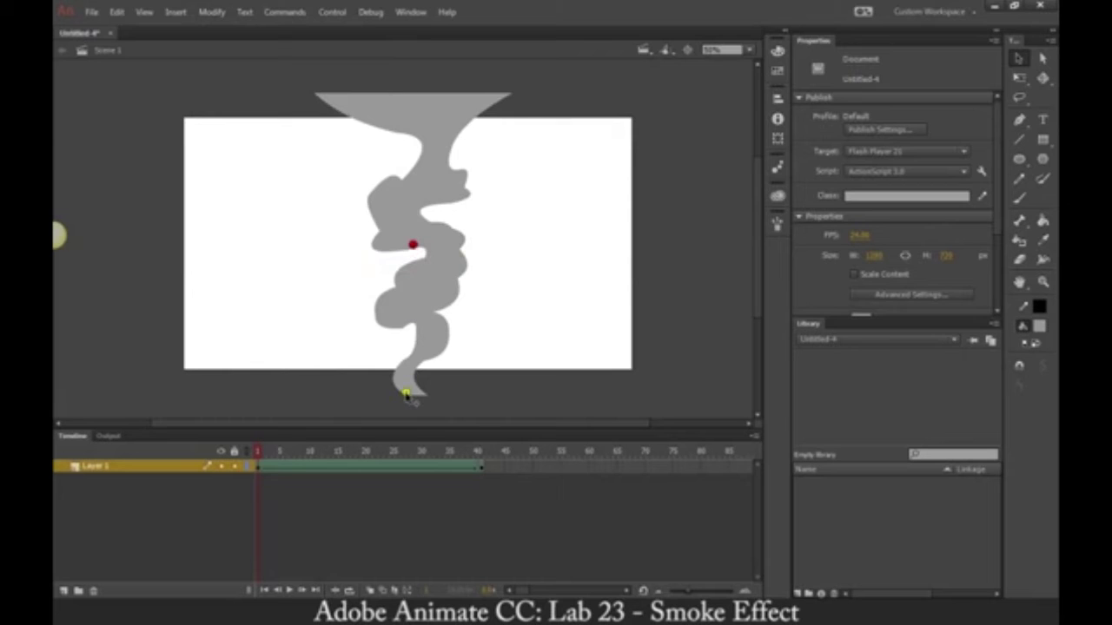
drag(413, 245, 376, 398)
right_click(507, 351)
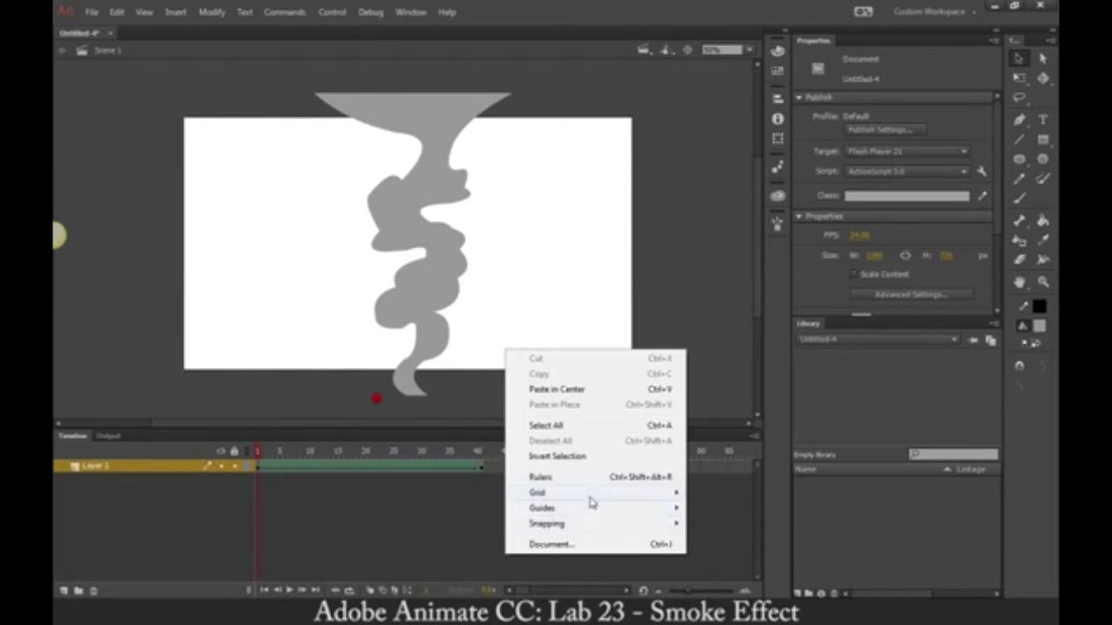
mouse_move(596, 527)
click(719, 489)
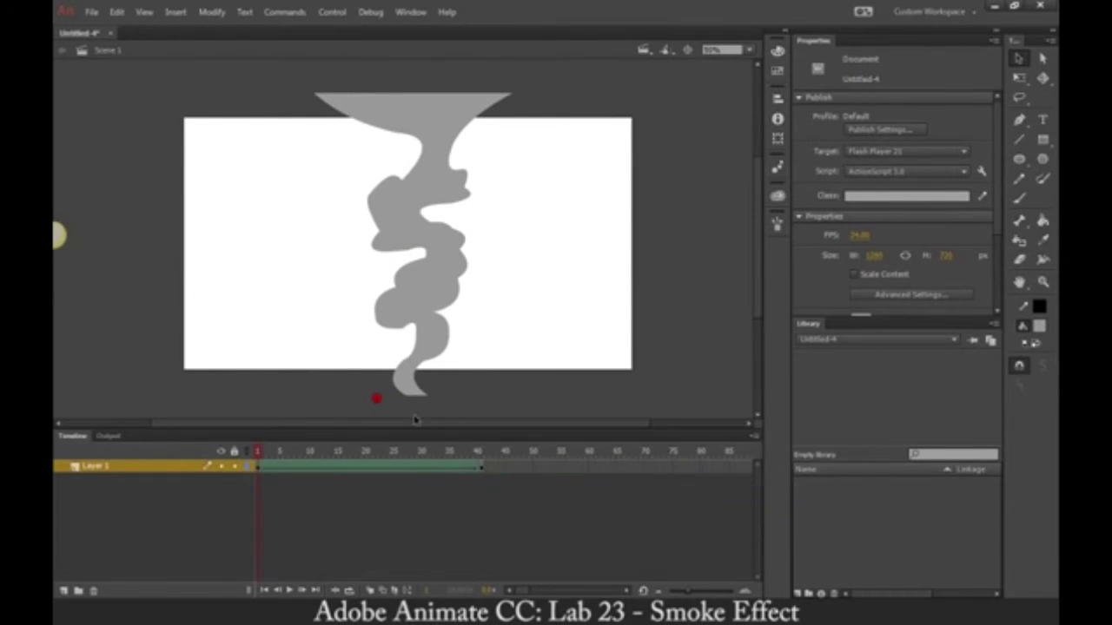
Step: Snap the shape hint to the smoke's bottom-left corner on frame 1 and place a second hint on its bottom-right corner
drag(377, 399, 405, 396)
key(ctrl+shift+h)
mouse_move(429, 388)
mouse_down()
mouse_move(415, 396)
mouse_move(428, 395)
mouse_up()
Step: Place the two matching hints on the smoke's bottom corners in the end keyframe and preview the tween
drag(252, 456, 478, 453)
drag(413, 245, 427, 395)
drag(413, 245, 406, 395)
drag(459, 447, 200, 445)
click(478, 452)
key(Return)
Step: Add two more shape hints on frame 1 and snap them to the smoke's top-left and top-right corners
click(258, 452)
key(ctrl+shift+h)
drag(414, 245, 314, 93)
drag(413, 245, 513, 93)
Step: Snap the matching hints to the smoke's top corners in the end keyframe and play the animation
click(469, 450)
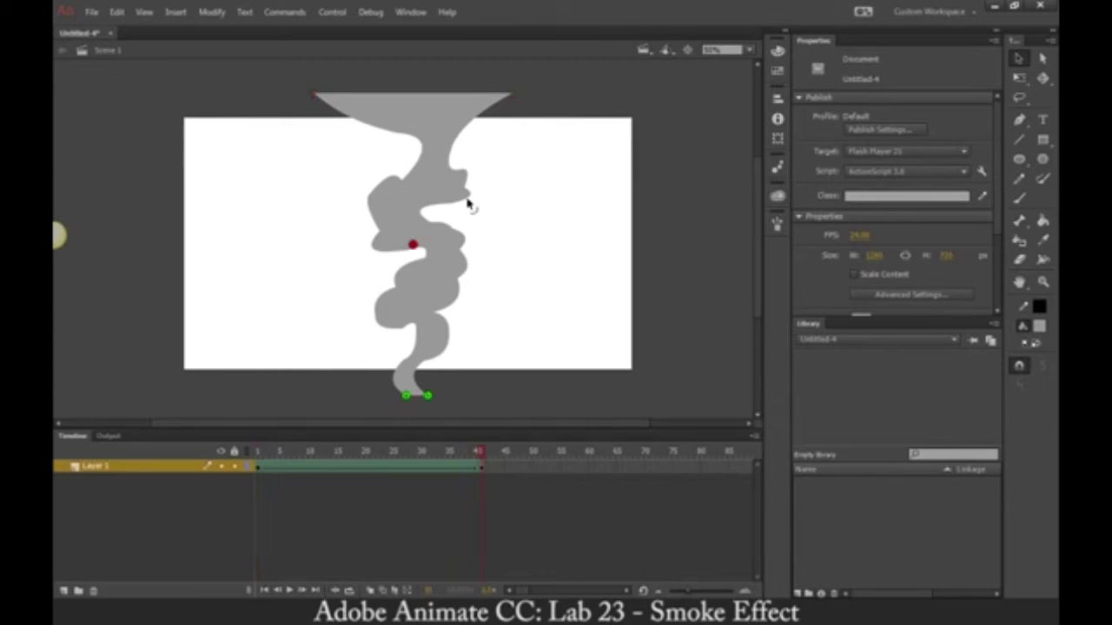
drag(413, 246, 511, 93)
drag(413, 246, 313, 93)
drag(357, 451, 187, 455)
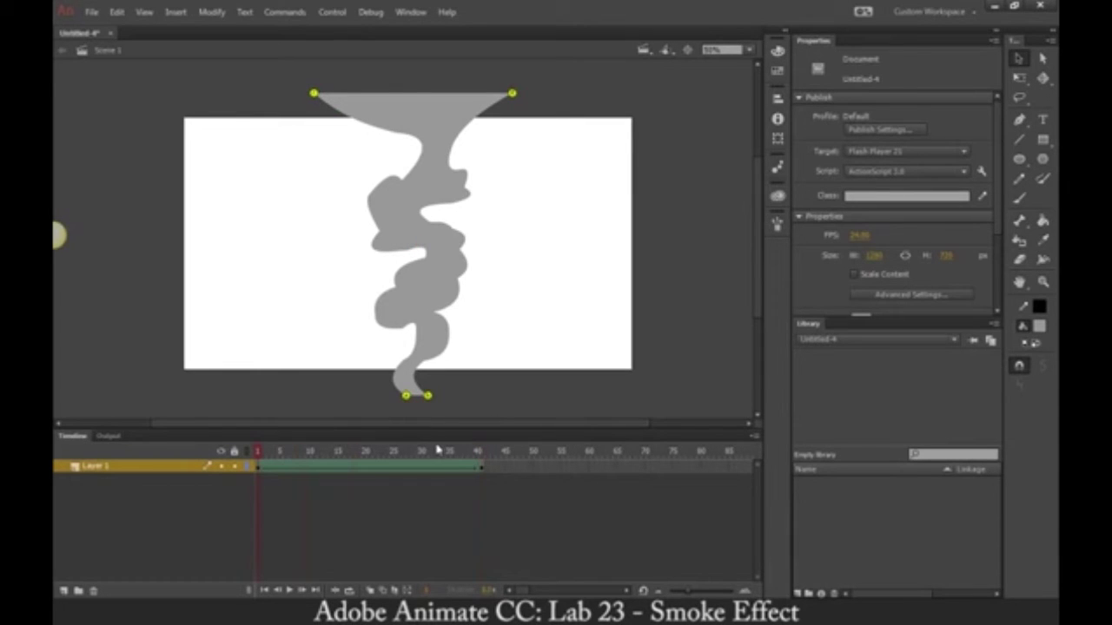
key(Return)
Step: Place a shape hint on the lower stem's left edge on frame 1, matched to the upper-left puff's lower indent in the end keyframe
drag(416, 452, 206, 457)
drag(414, 246, 404, 361)
click(479, 453)
drag(413, 245, 379, 232)
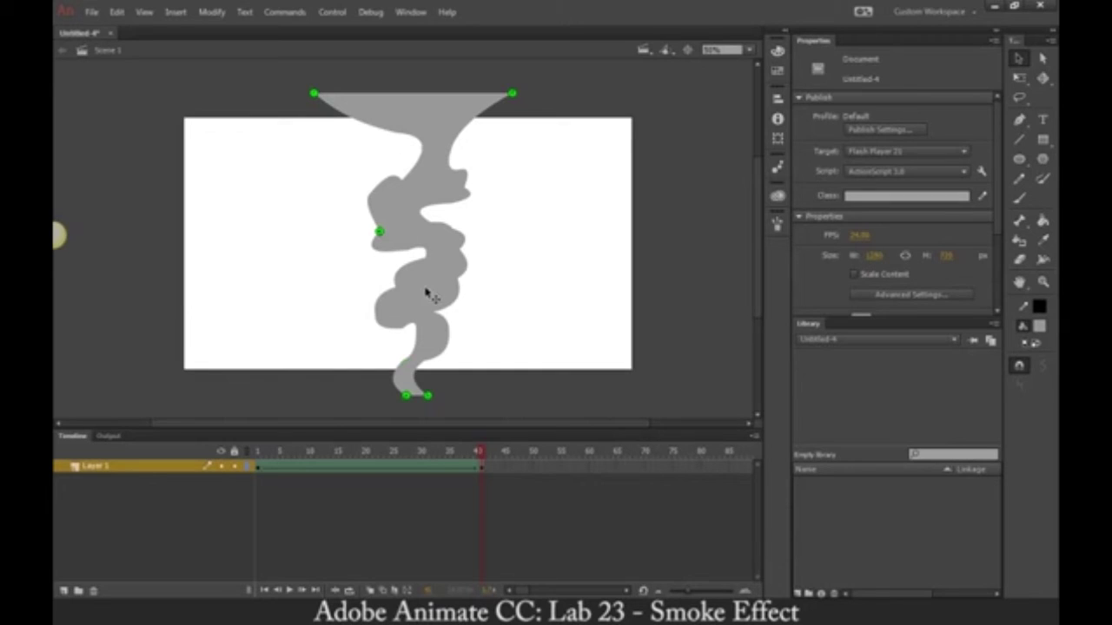
Step: Add a shape hint on the lower stem's right edge on frame 1, matched to the right-side notch at mid-height in the end keyframe
click(258, 452)
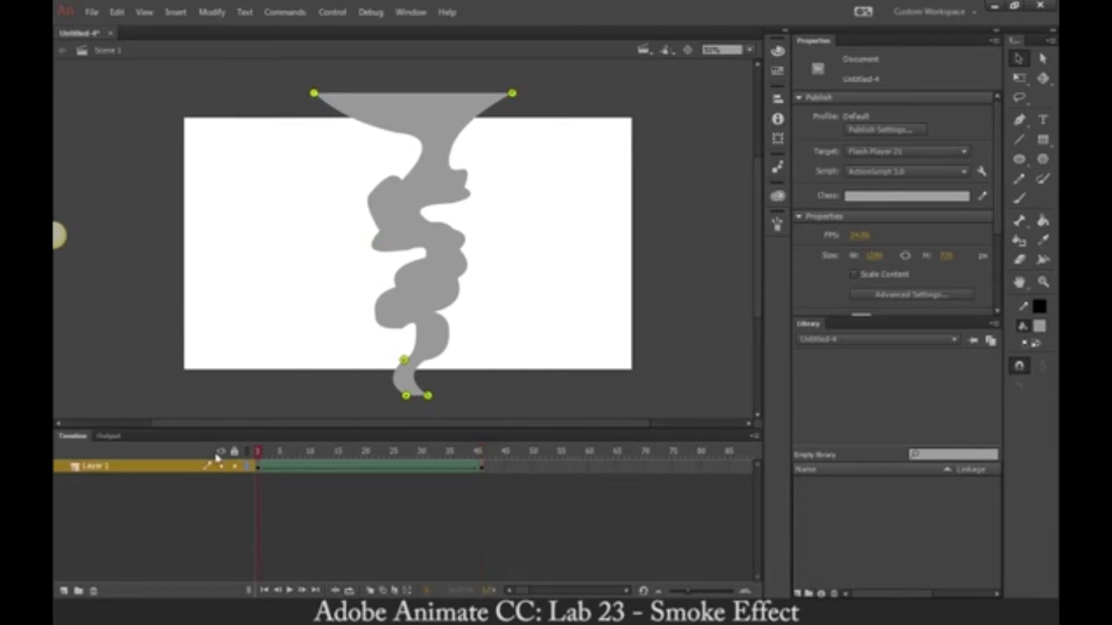
key(ctrl+shift+h)
drag(425, 350, 423, 360)
click(480, 452)
drag(414, 246, 422, 215)
drag(413, 244, 435, 241)
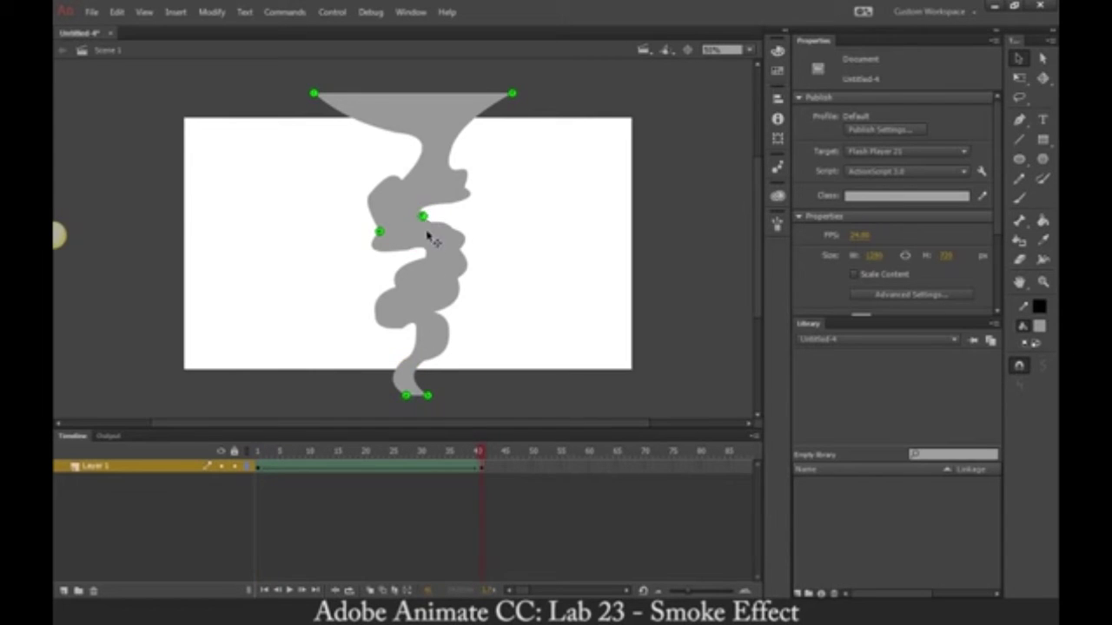
Step: Place a shape hint under the lower-left puff on frame 1, matched to the upper-left puff's outer edge in the end keyframe
click(263, 453)
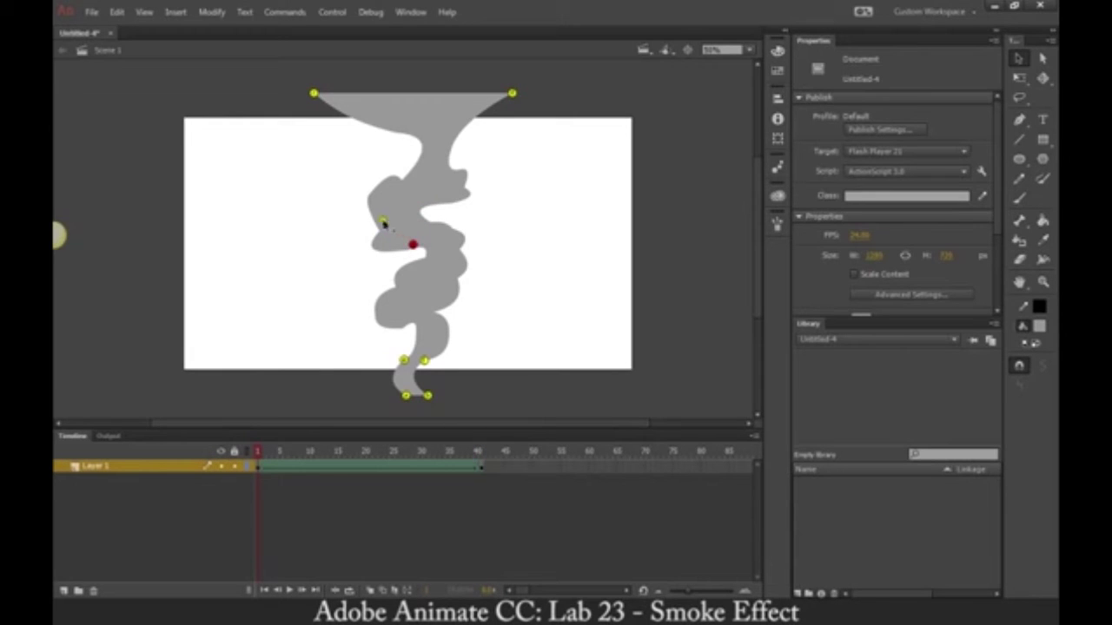
drag(377, 235, 386, 328)
click(474, 455)
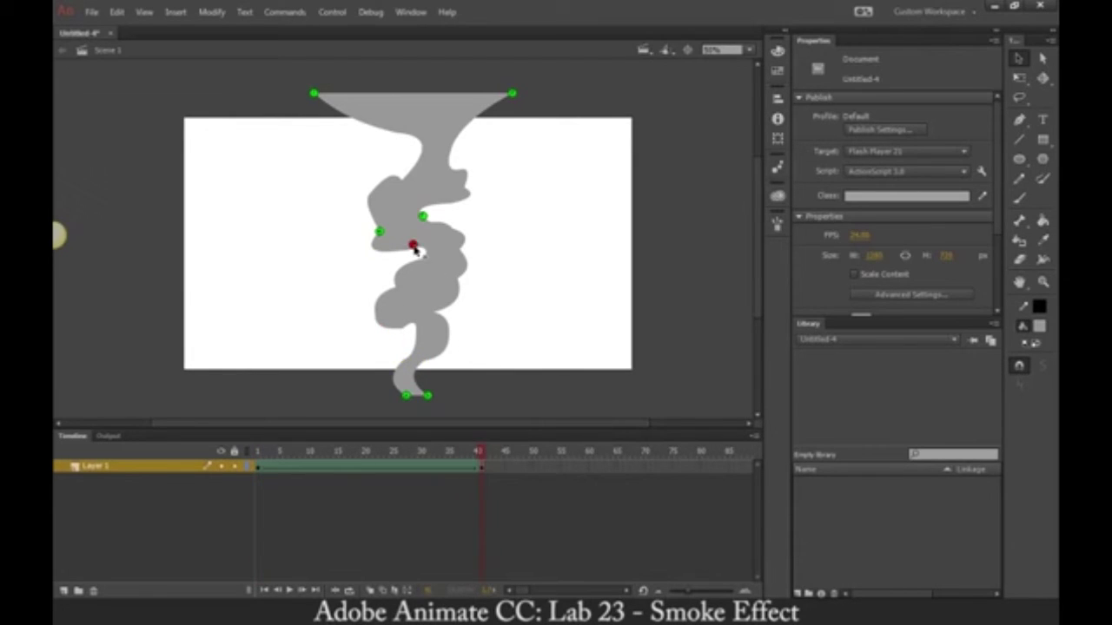
mouse_move(380, 185)
mouse_down()
mouse_move(400, 183)
mouse_move(371, 196)
mouse_up()
Step: Add a shape hint at the lower right-side notch on frame 1, matched to the underside of the upper-right puff in the end keyframe
click(257, 451)
key(ctrl+shift+h)
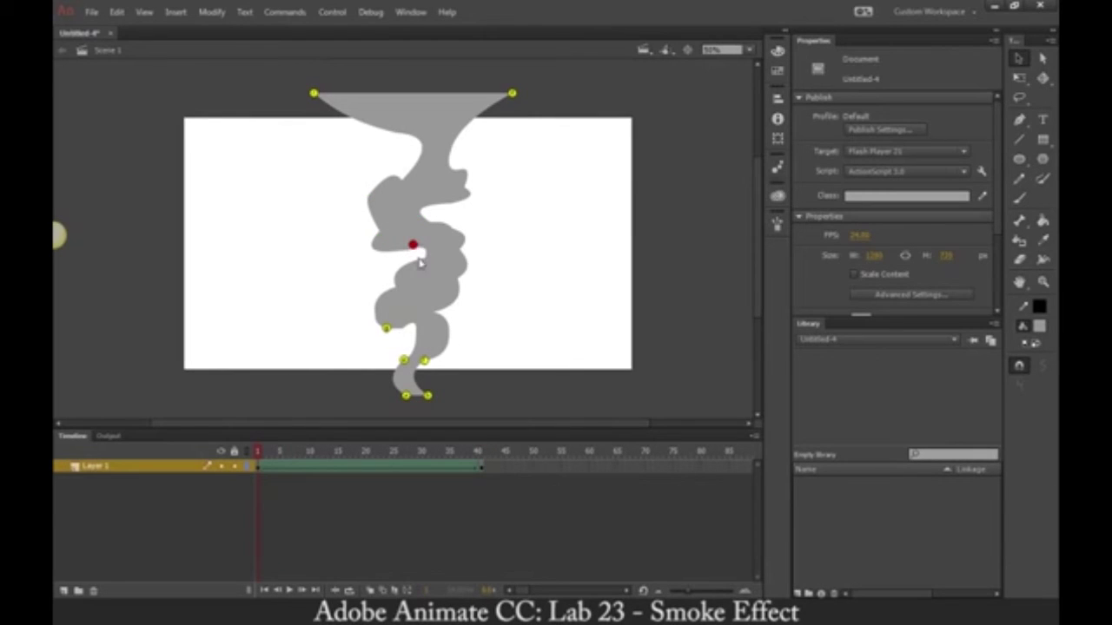
drag(414, 245, 434, 314)
click(480, 457)
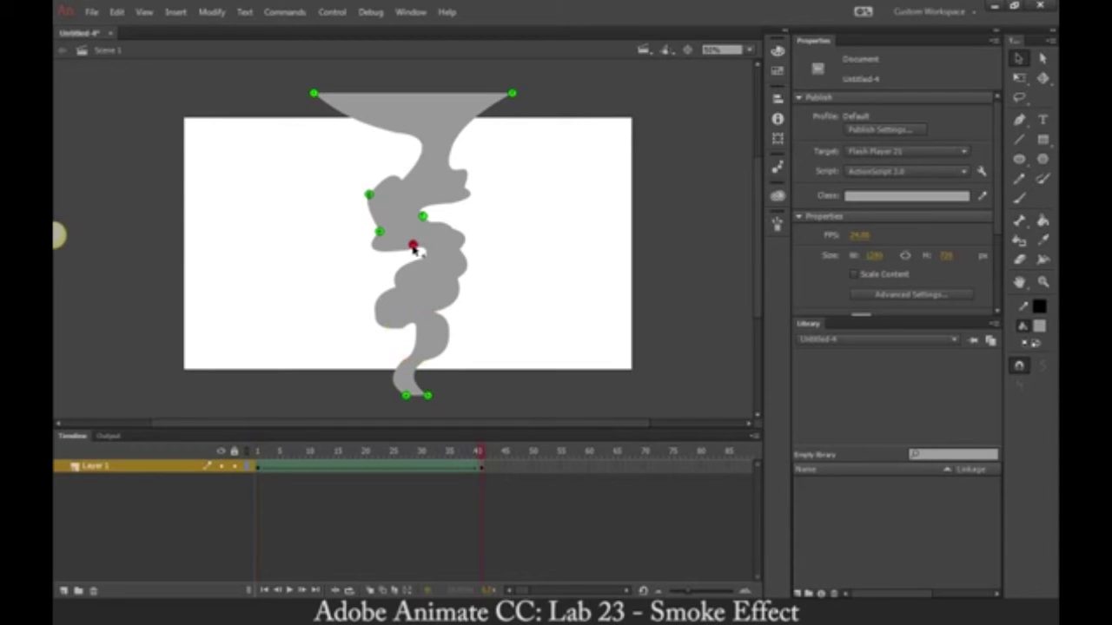
drag(413, 246, 450, 205)
Step: Place a shape hint above the lower-left puff on frame 1, matched to the top of the upper-left puff in the end keyframe
click(258, 452)
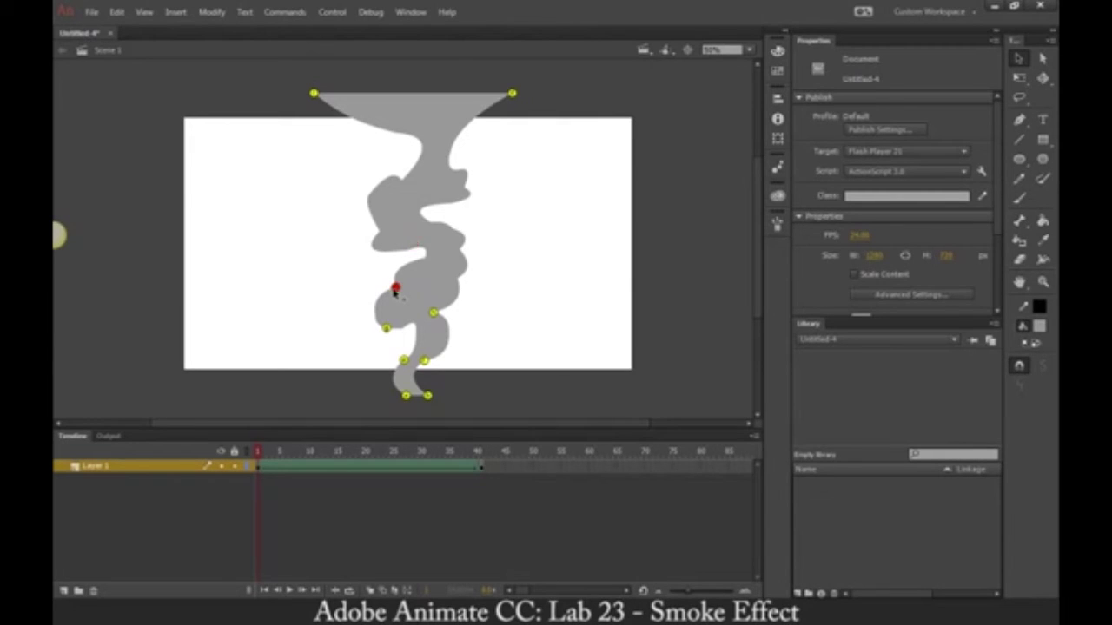
click(476, 453)
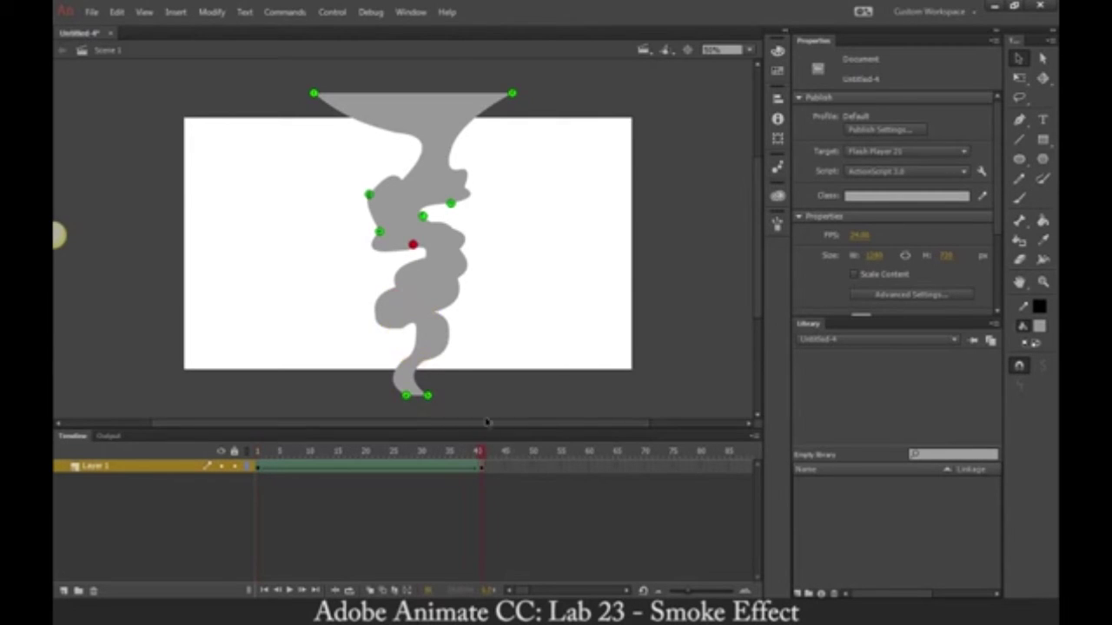
mouse_move(321, 450)
mouse_down()
mouse_move(258, 453)
mouse_move(417, 454)
mouse_move(322, 449)
mouse_move(331, 444)
mouse_up()
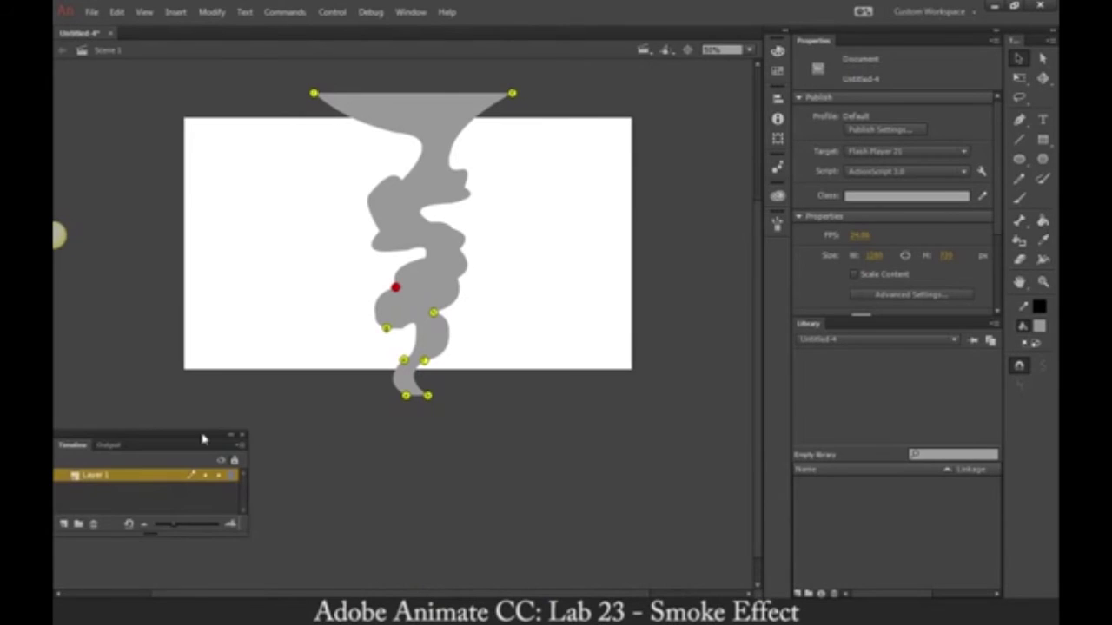
drag(206, 441, 368, 588)
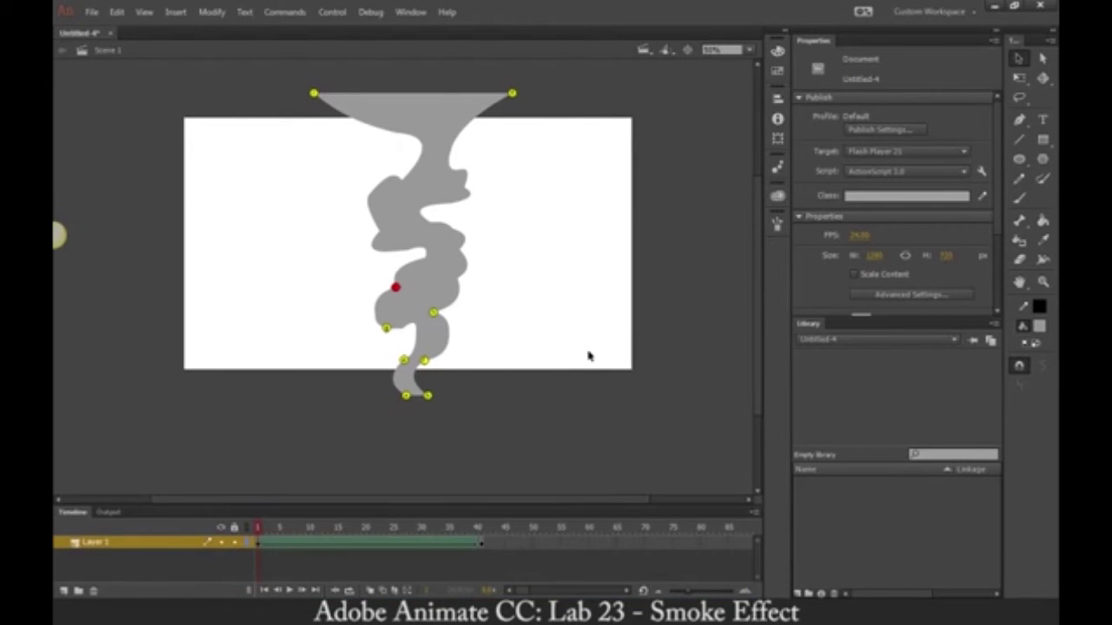
drag(418, 531, 525, 535)
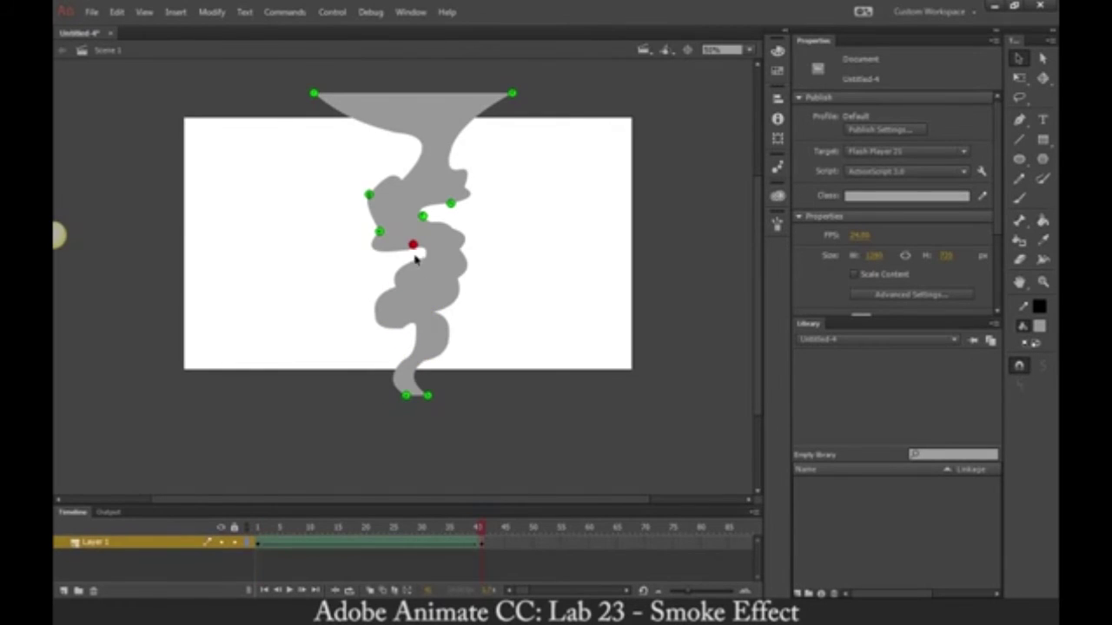
drag(413, 246, 401, 180)
Step: Add a shape hint on the middle-right edge on frame 1, match it to the upper-right puff in the end keyframe, and test the movie
click(258, 527)
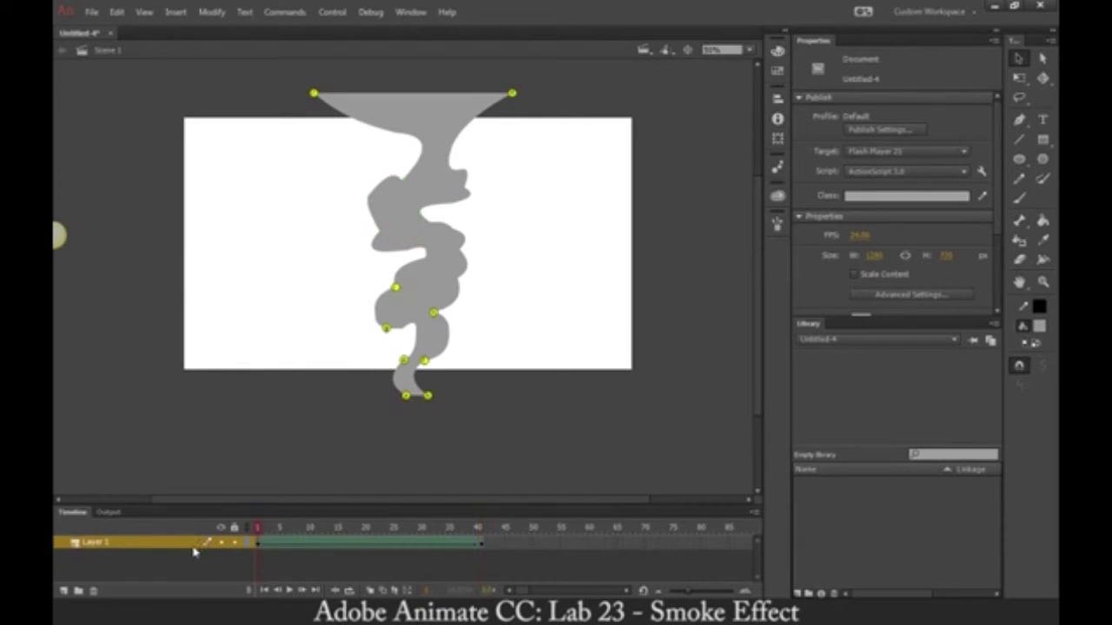
key(ctrl+shift+h)
drag(457, 281, 457, 279)
click(480, 535)
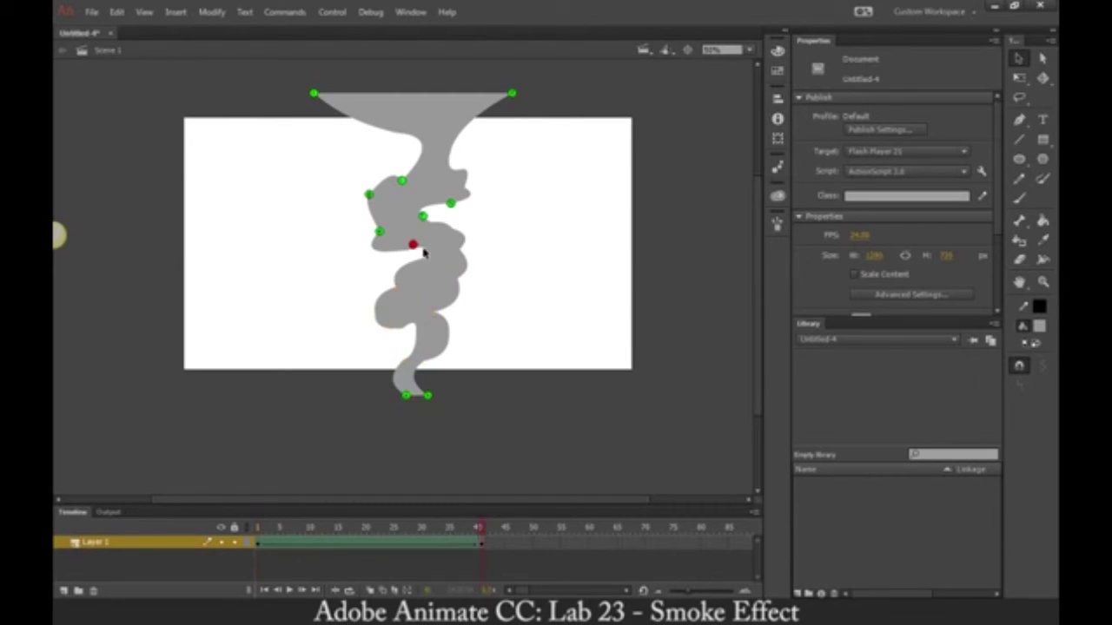
drag(468, 178, 472, 190)
key(Return)
key(ctrl+Return)
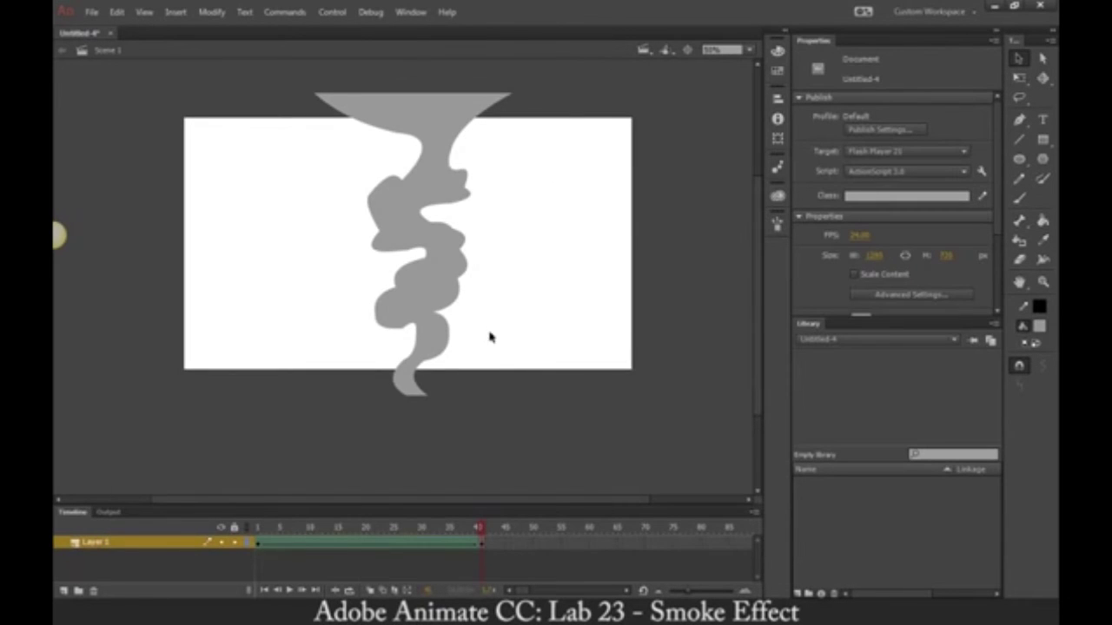
Step: Add a shape hint below the left-side gap on frame 1, matched to the left side of the upper neck in the end keyframe
click(257, 528)
key(ctrl+shift+h)
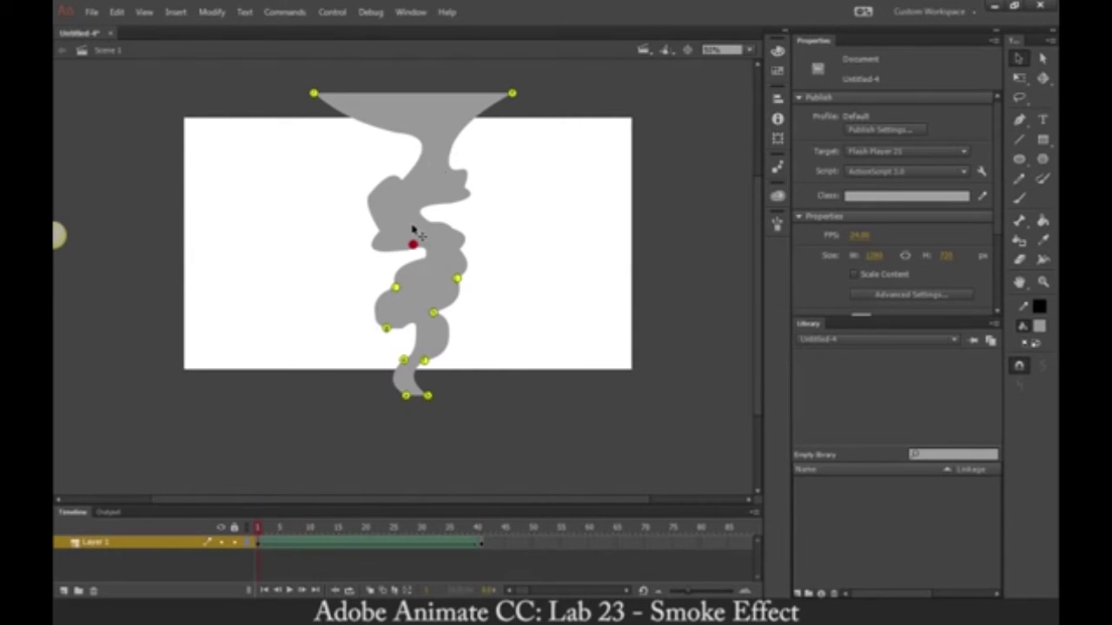
drag(412, 244, 407, 263)
click(479, 527)
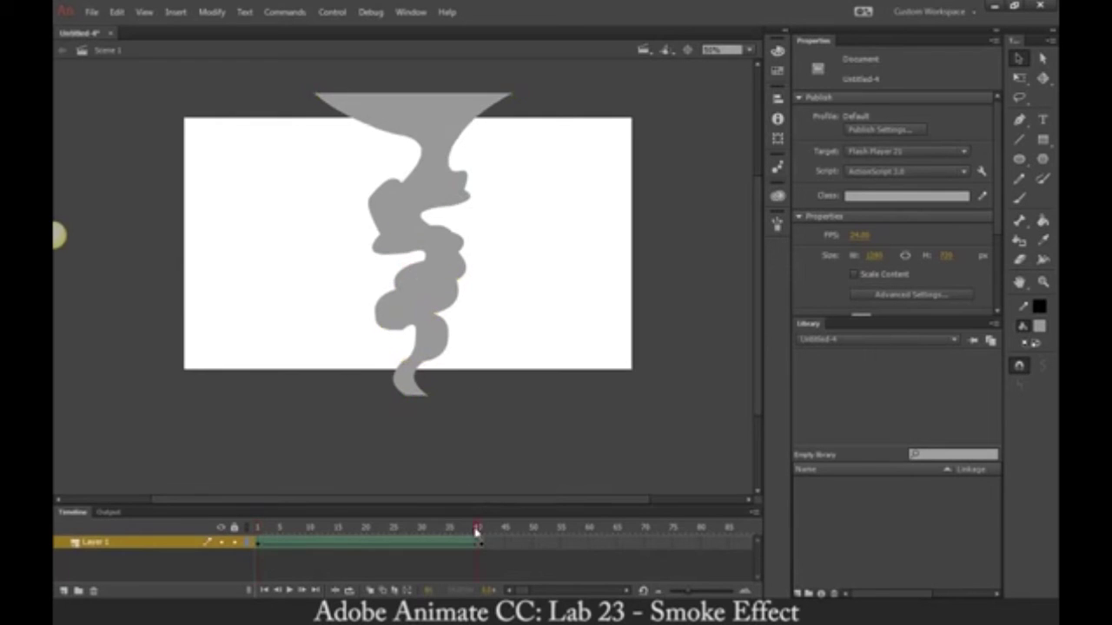
drag(412, 246, 417, 161)
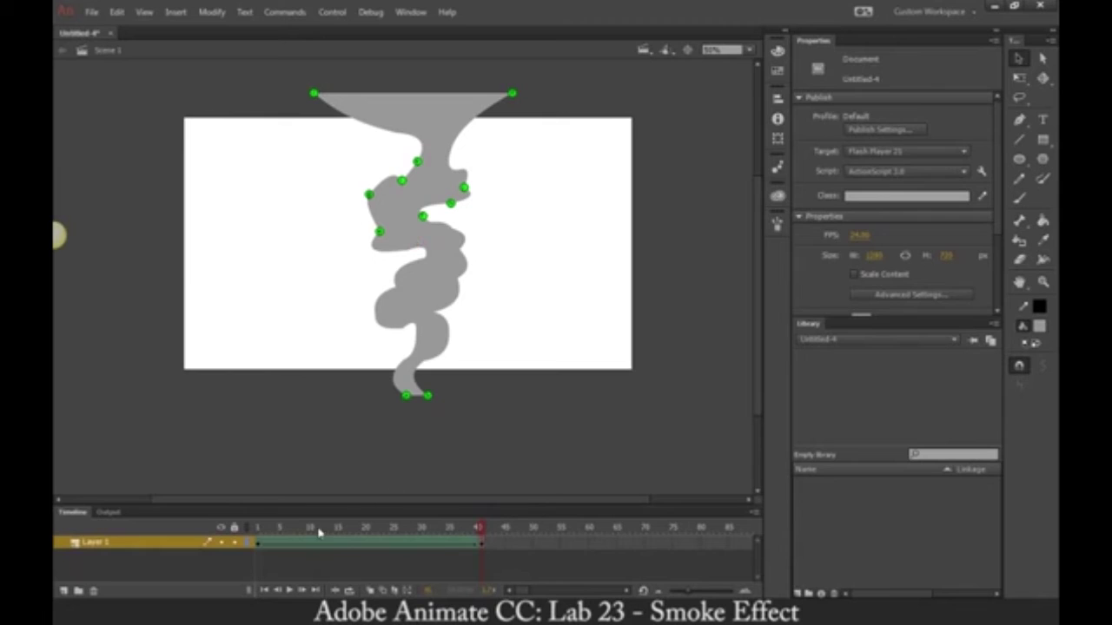
Step: Add a shape hint at the right-side indent at mid-height on frame 1, matched to the funnel's lower-right edge in the end keyframe
click(257, 529)
key(ctrl+shift+h)
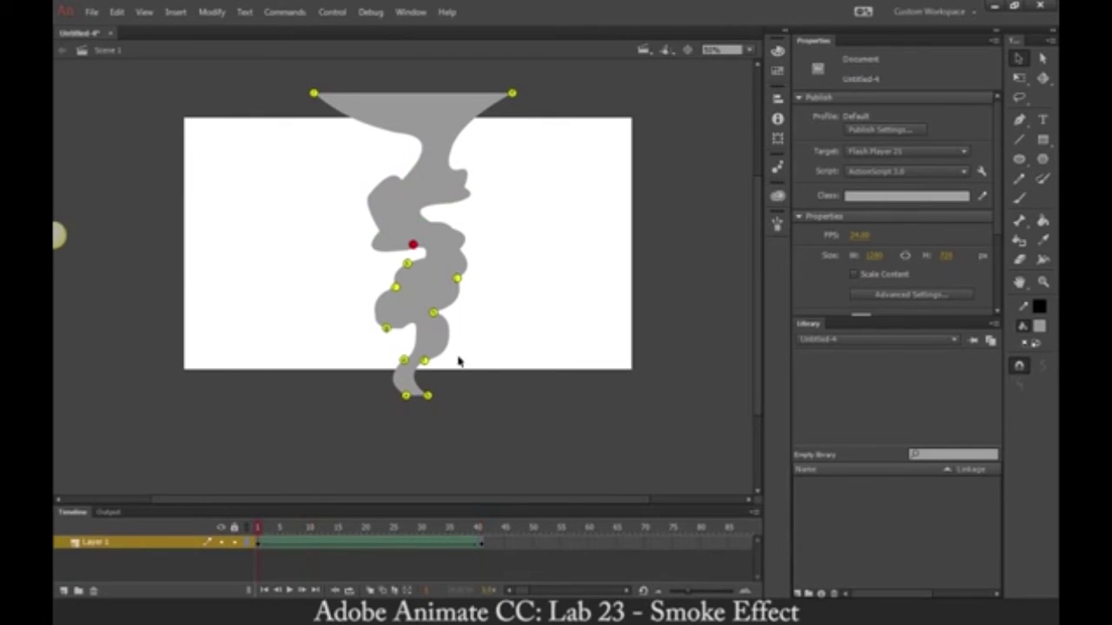
mouse_move(441, 249)
mouse_down()
mouse_move(461, 258)
mouse_move(459, 249)
mouse_up()
click(477, 529)
drag(413, 244, 458, 135)
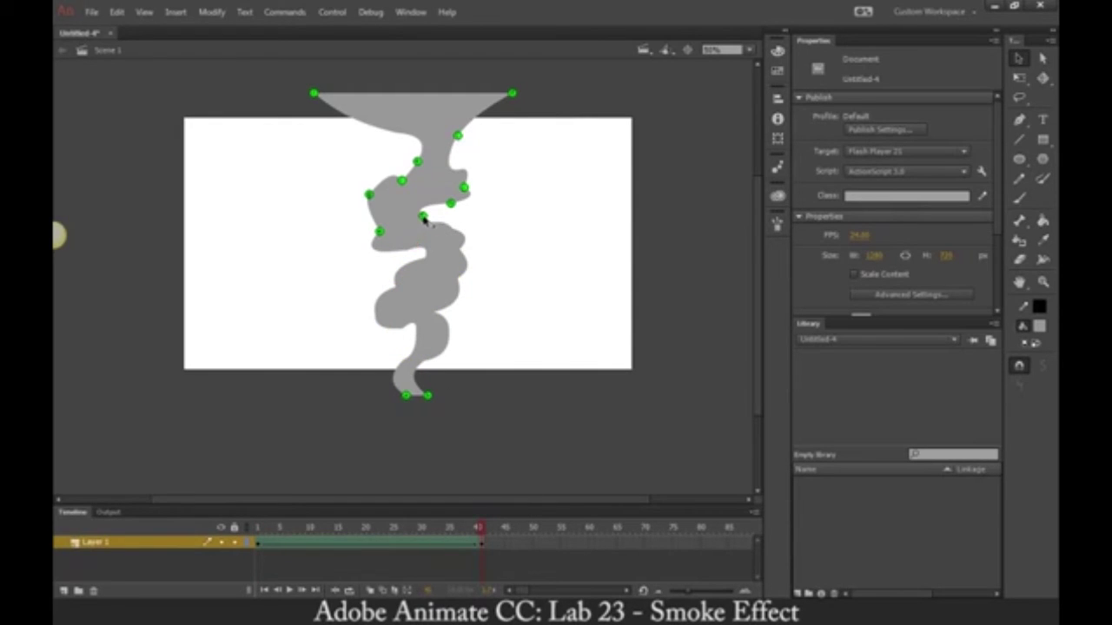
Step: Move the end keyframe's upper and middle hints to new points along both smoke edges, mostly lower, and test the movie
drag(382, 234, 397, 290)
drag(379, 232, 461, 284)
drag(369, 196, 408, 251)
drag(450, 203, 459, 249)
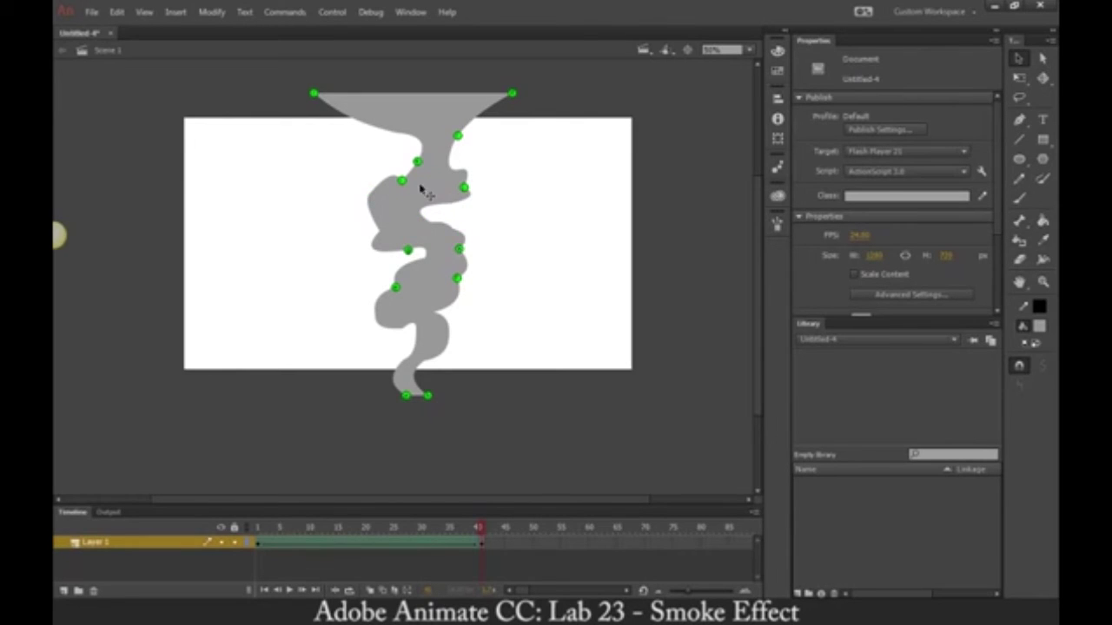
drag(402, 183, 376, 236)
drag(462, 187, 433, 225)
drag(417, 163, 448, 167)
key(ctrl+Return)
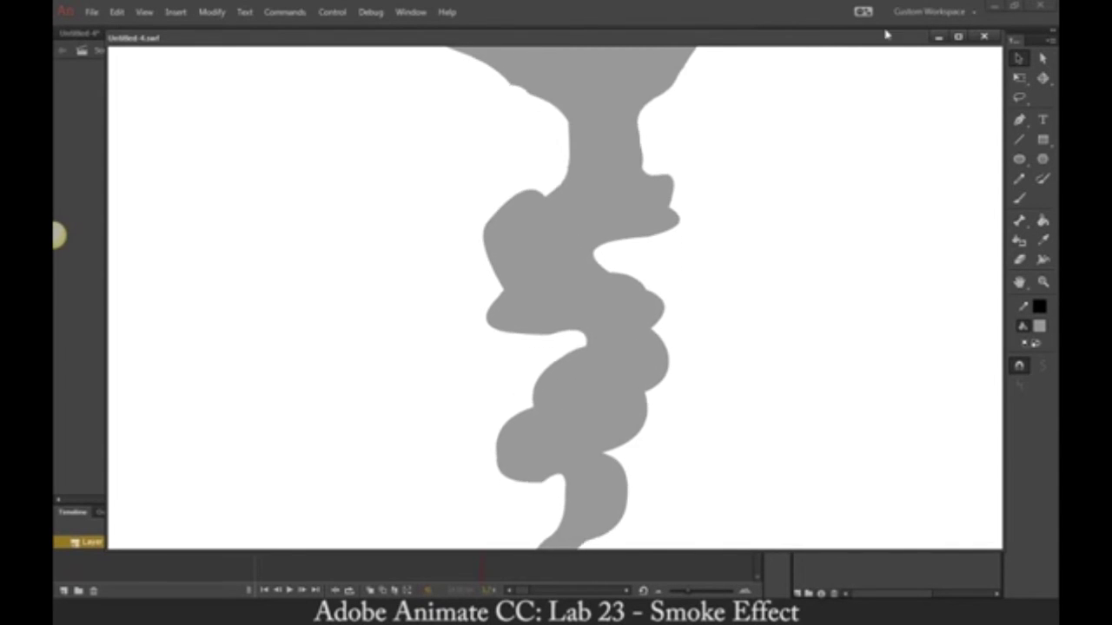
click(984, 38)
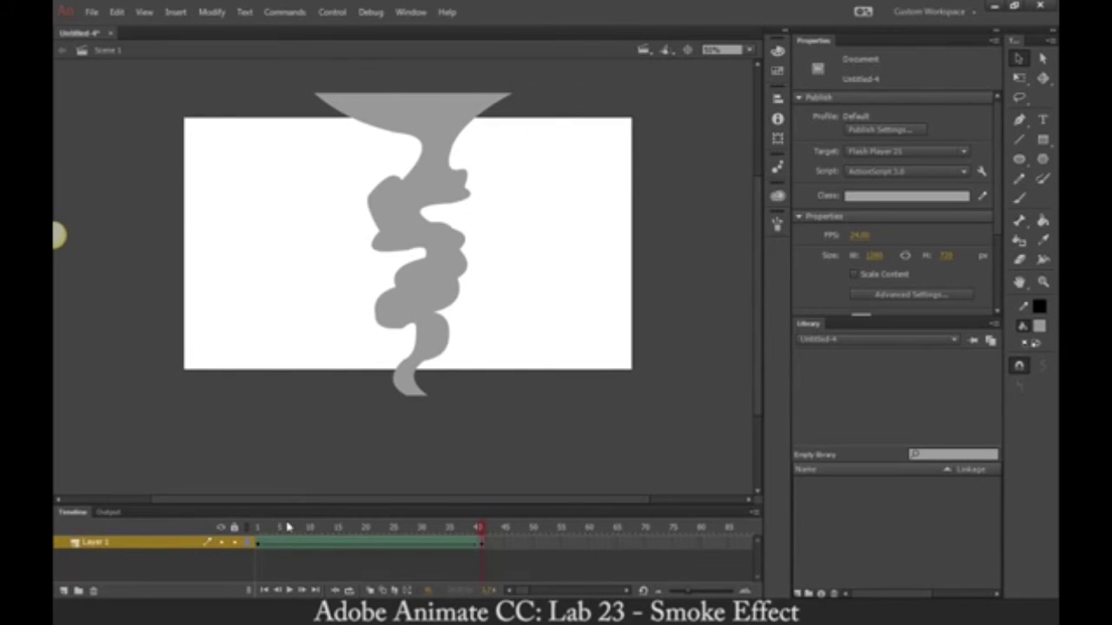
Step: Add a shape hint on the upper-left puff's lower-left edge on frame 1, matched to the funnel's lower-left edge in the end keyframe
click(258, 527)
key(ctrl+shift+h)
click(414, 250)
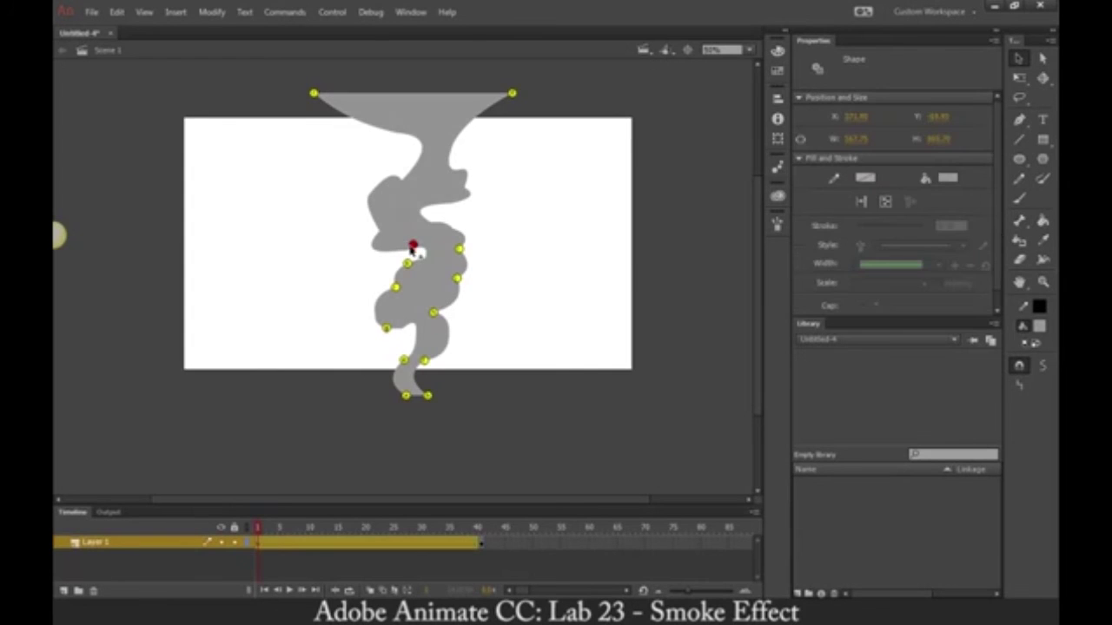
drag(415, 251, 380, 232)
click(480, 528)
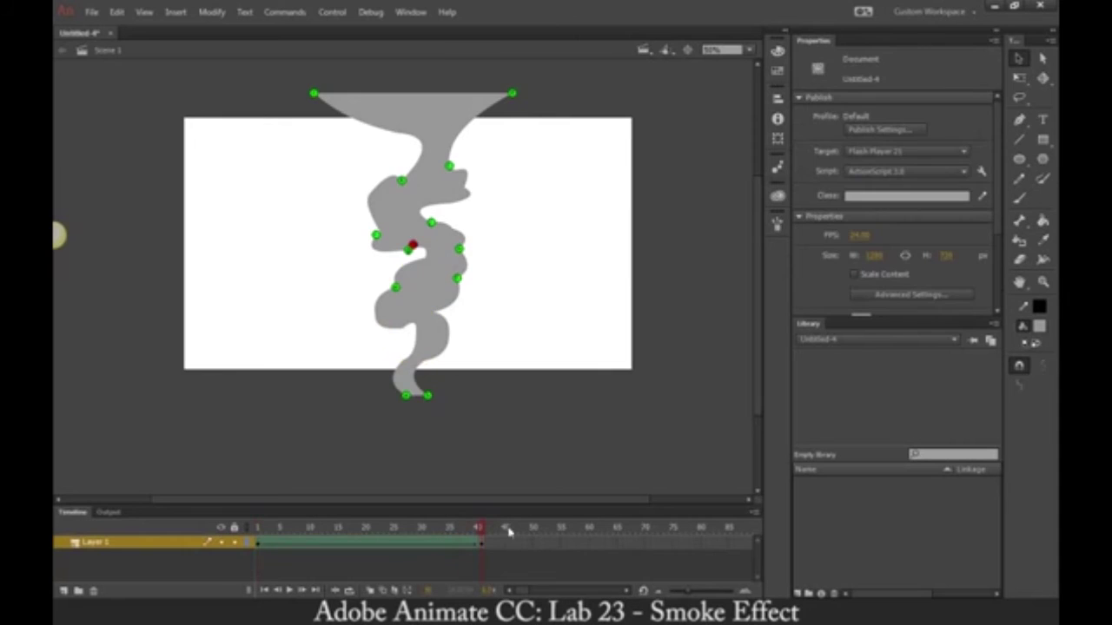
drag(405, 151, 420, 140)
Step: Add a shape hint at the right-side indent below the upper-right puff on frame 1, match it in the end keyframe, and test the movie
click(258, 532)
key(ctrl+shift+h)
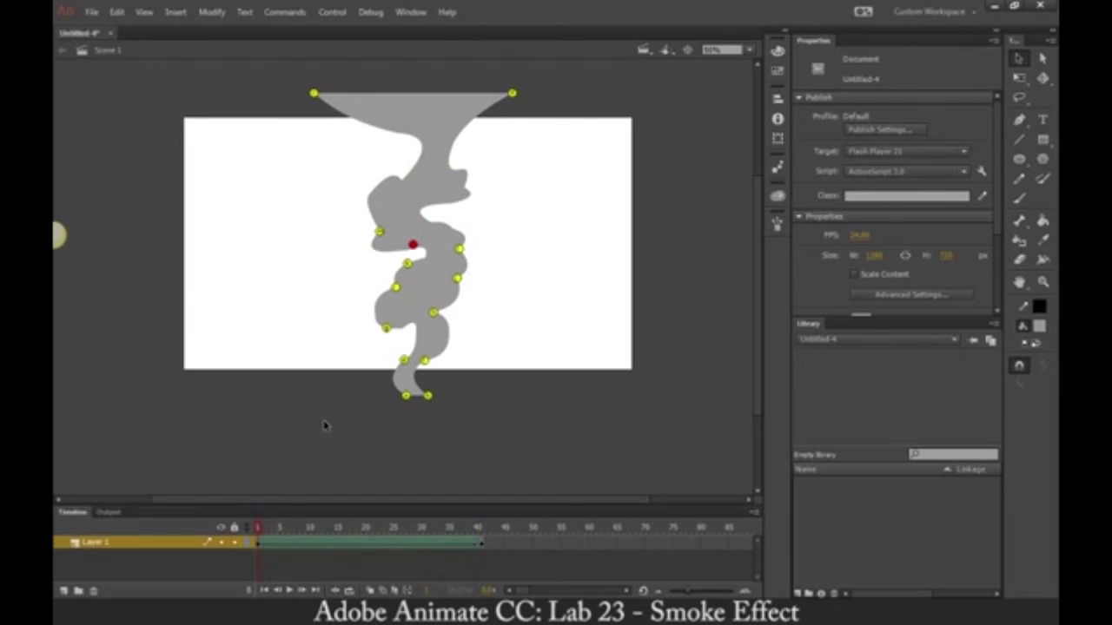
drag(412, 245, 430, 224)
drag(446, 527, 479, 527)
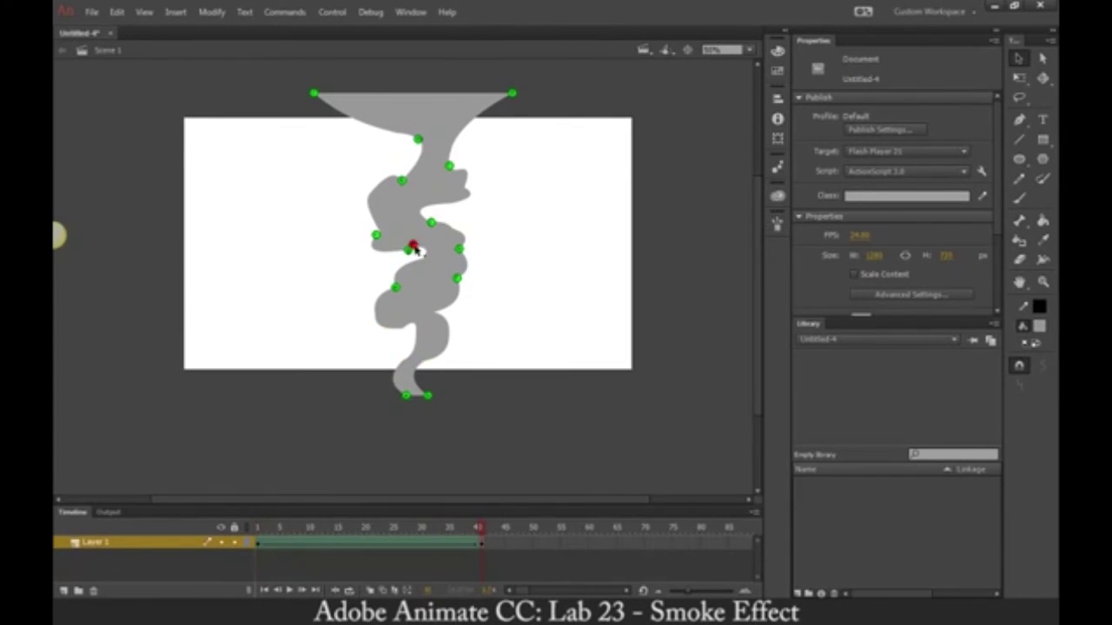
key(ctrl+Return)
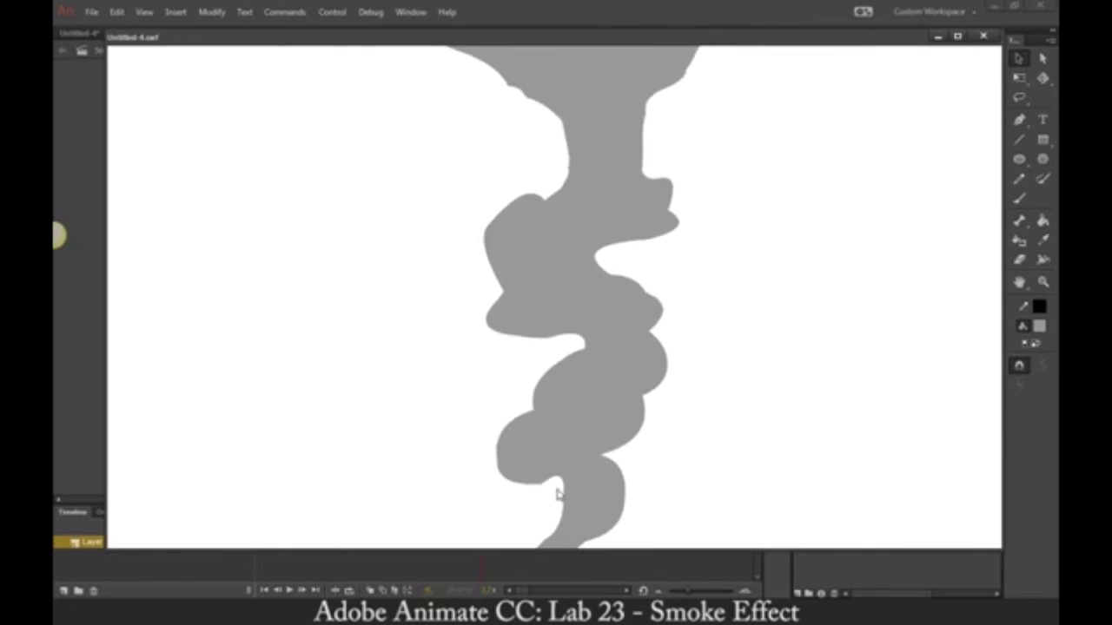
click(983, 36)
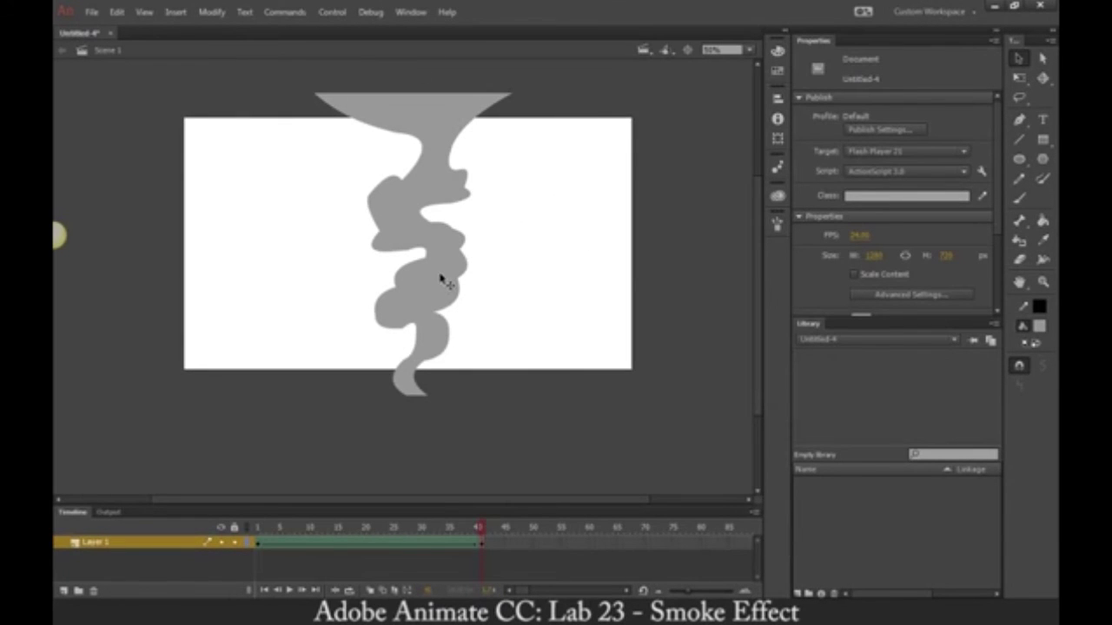
Step: Change the end keyframe's smoke fill from solid colour to a black-to-white linear gradient
click(443, 204)
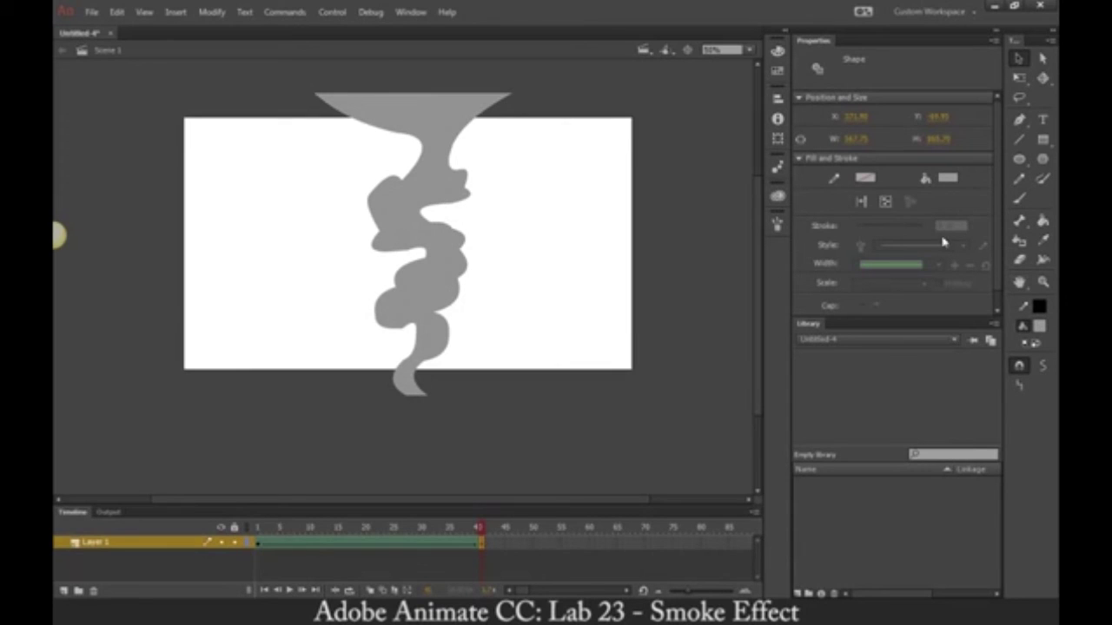
click(777, 52)
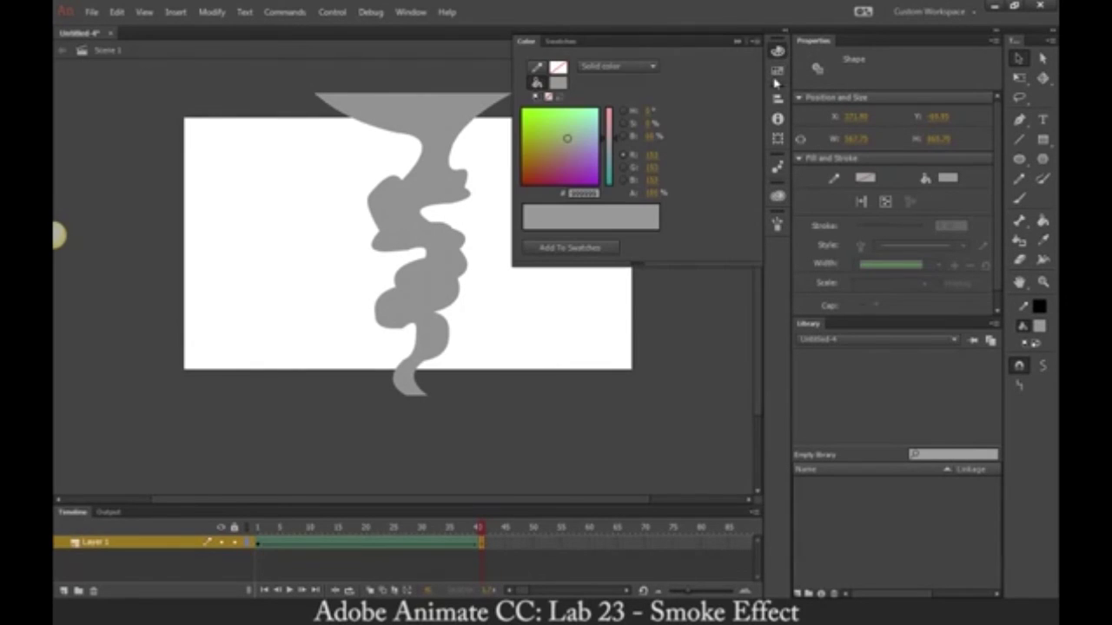
click(617, 66)
click(632, 115)
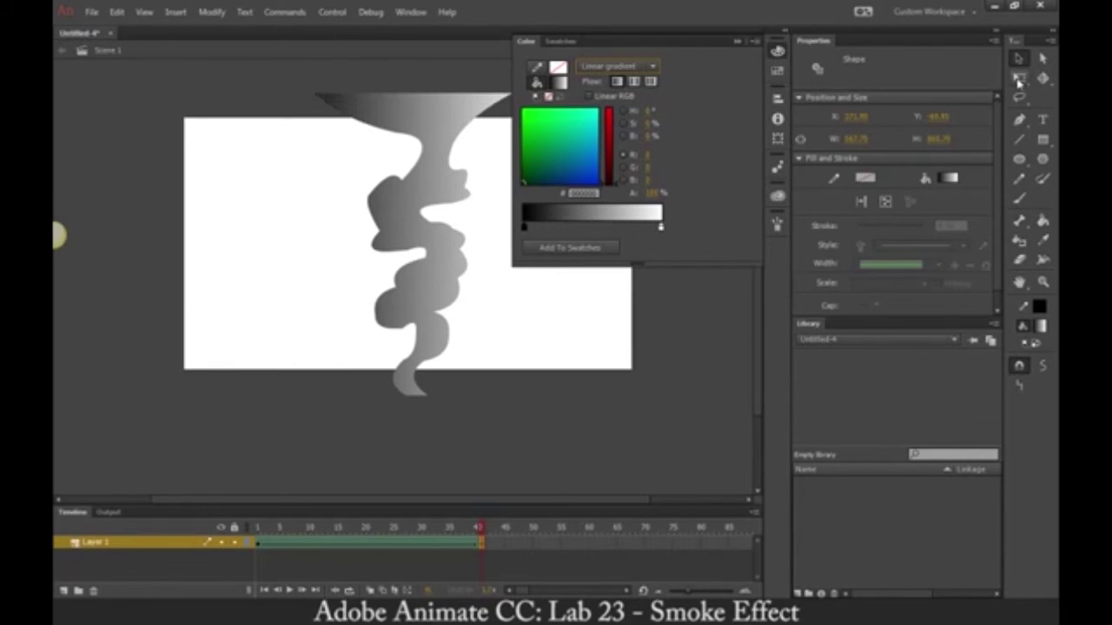
Step: Rotate the end keyframe's gradient to run vertically, black at the base and white above, and stretch it to about the stage height
drag(1019, 81, 968, 94)
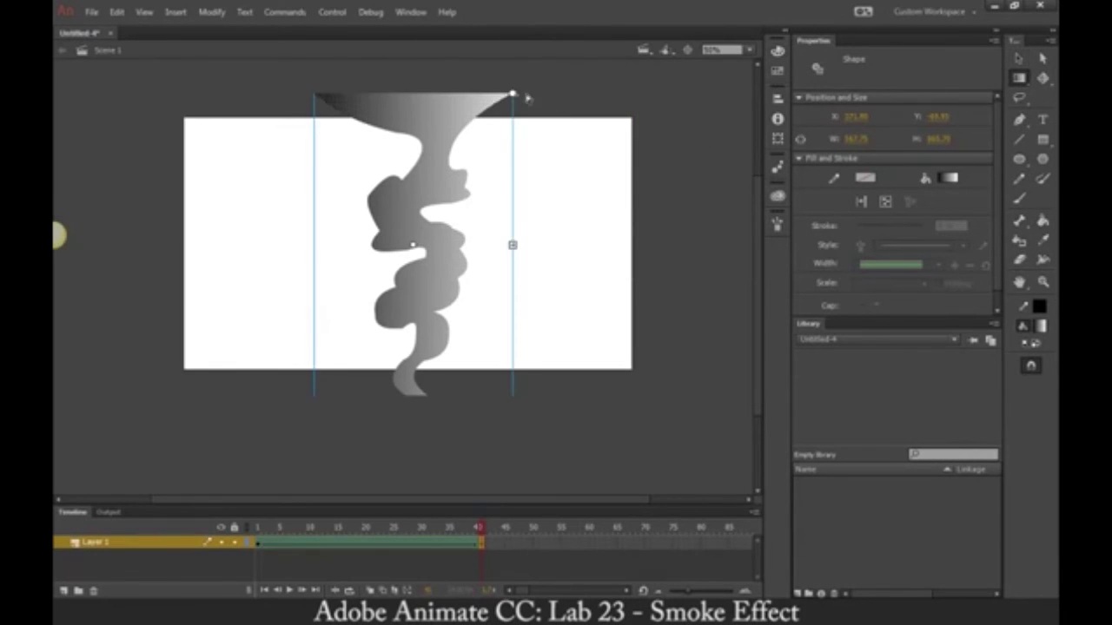
drag(512, 92, 264, 147)
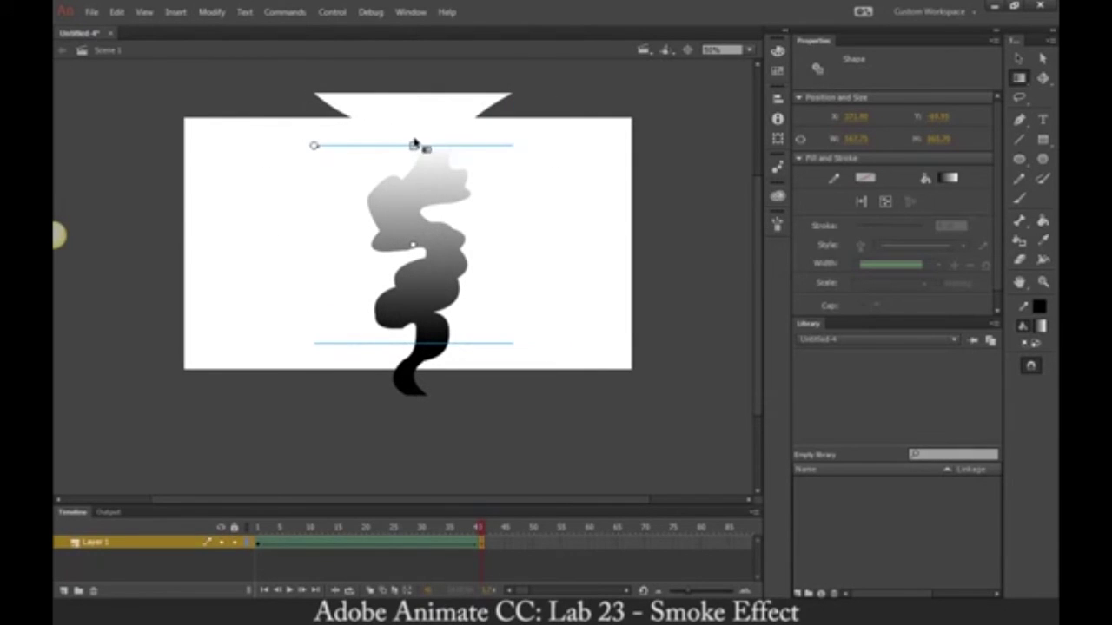
mouse_move(414, 146)
mouse_down()
mouse_move(412, 99)
mouse_move(413, 126)
mouse_up()
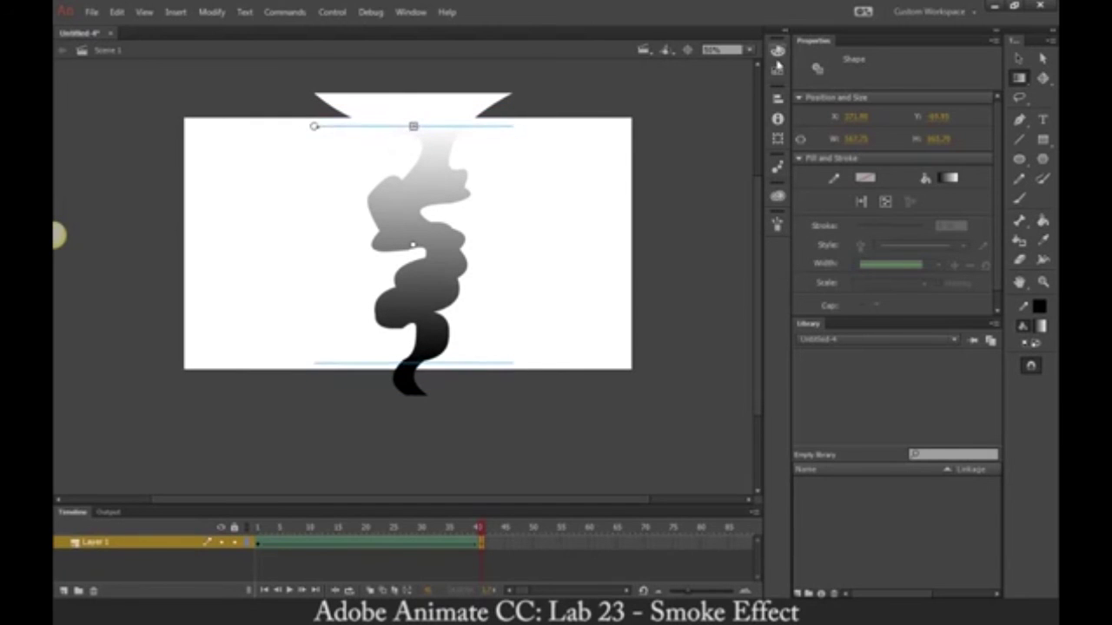
Step: Add a white stop near the light end of the gradient, make the end stop fully transparent, and shift the white stop slightly inward
click(777, 54)
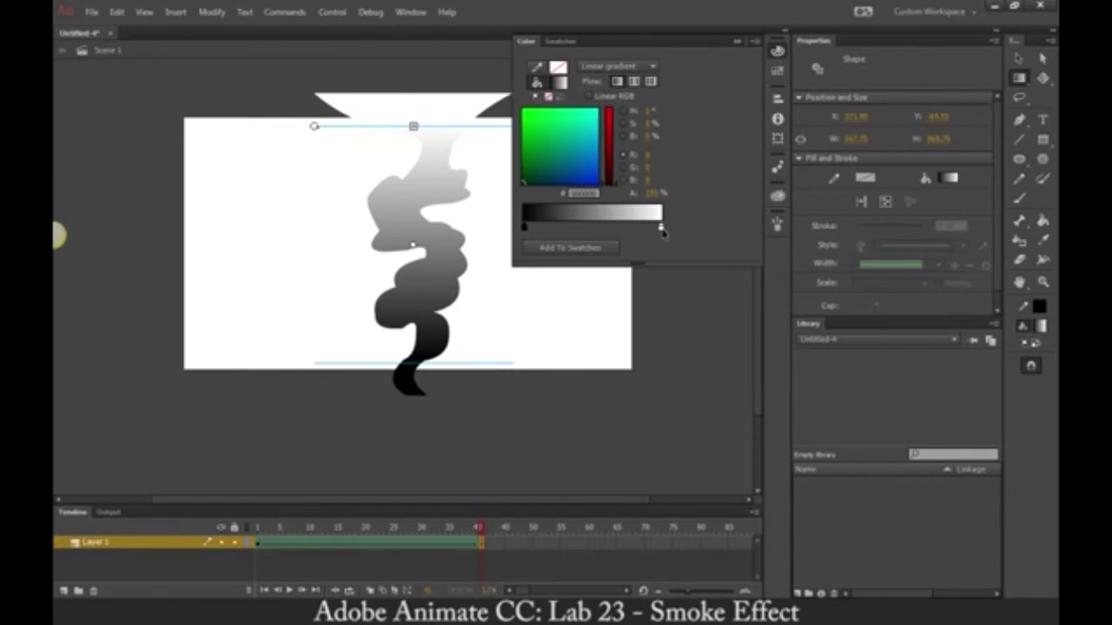
drag(661, 230, 643, 231)
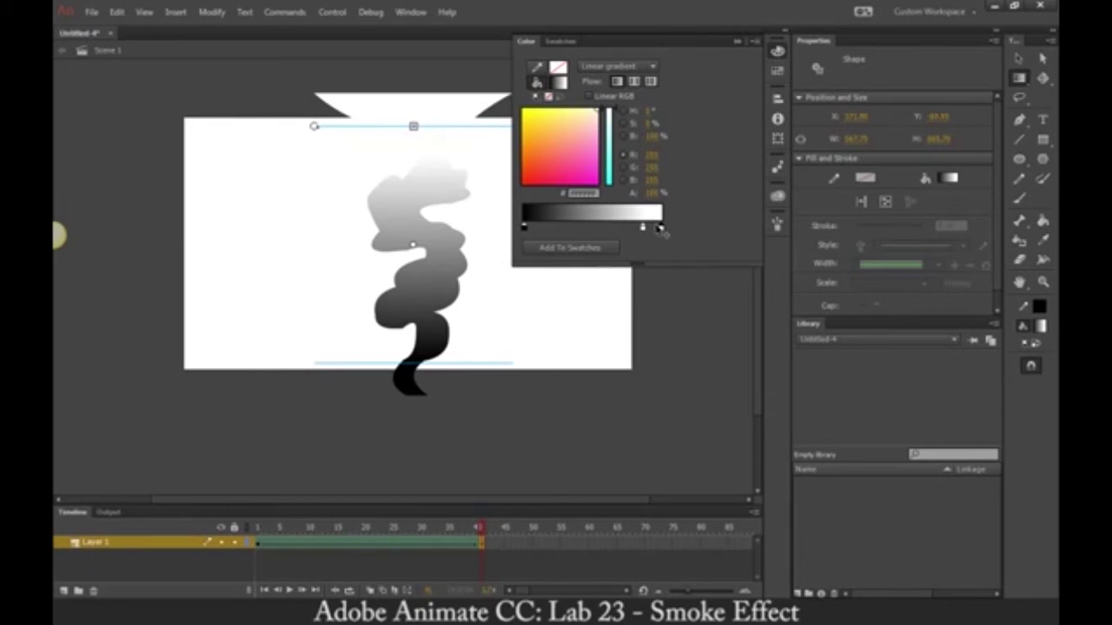
drag(609, 111, 611, 71)
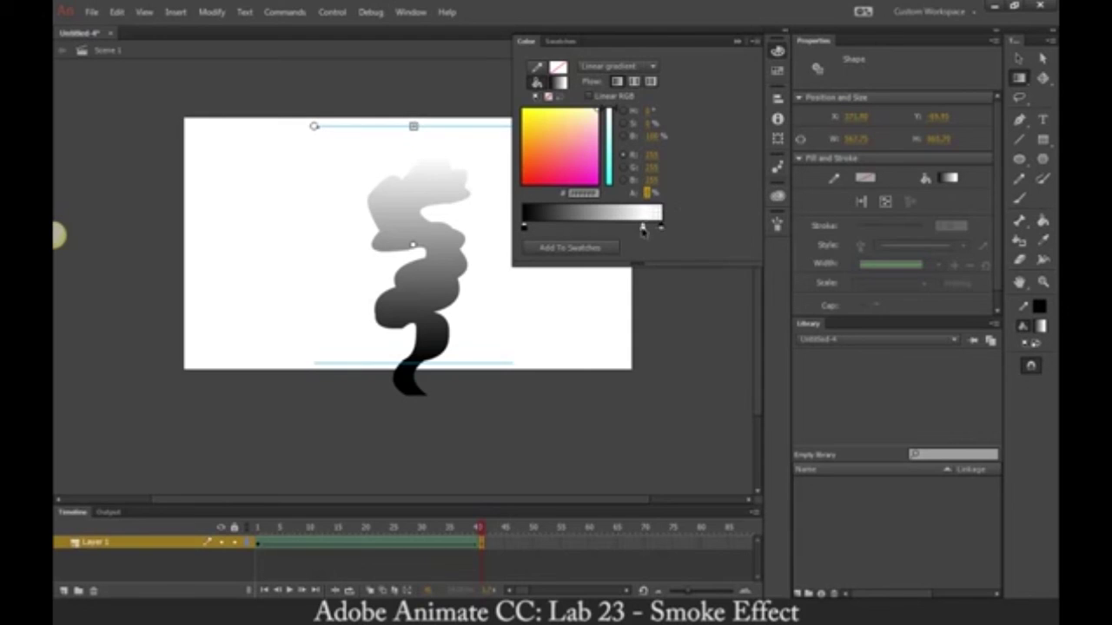
drag(643, 228, 631, 231)
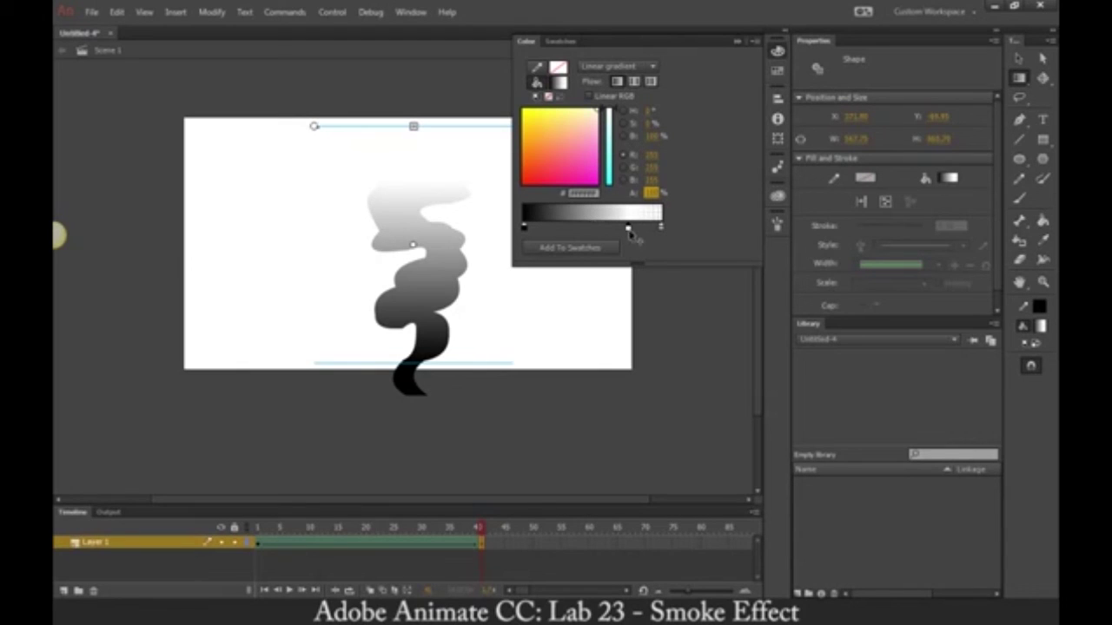
Step: Recolour the gradient's middle stop to a medium purplish grey and shift it slightly towards the transparent end
drag(612, 122, 613, 150)
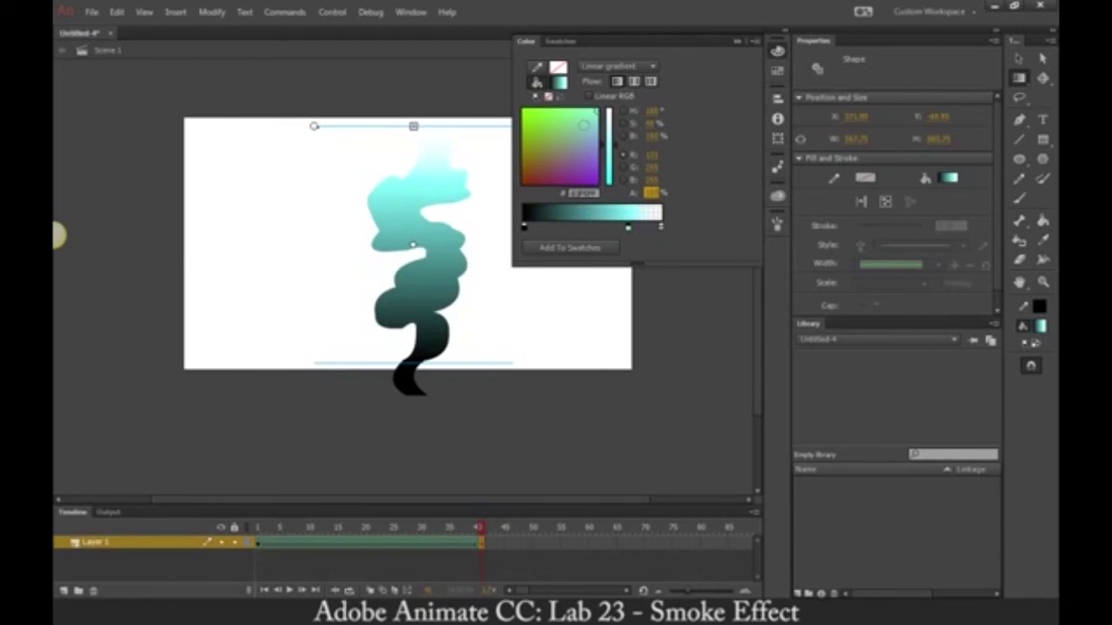
mouse_move(549, 167)
mouse_down()
mouse_move(528, 183)
mouse_move(551, 165)
mouse_move(545, 173)
mouse_move(545, 150)
mouse_move(576, 166)
mouse_move(522, 182)
mouse_move(535, 150)
mouse_move(571, 153)
mouse_move(538, 148)
mouse_move(542, 177)
mouse_move(561, 152)
mouse_move(572, 163)
mouse_move(586, 148)
mouse_move(559, 150)
mouse_up()
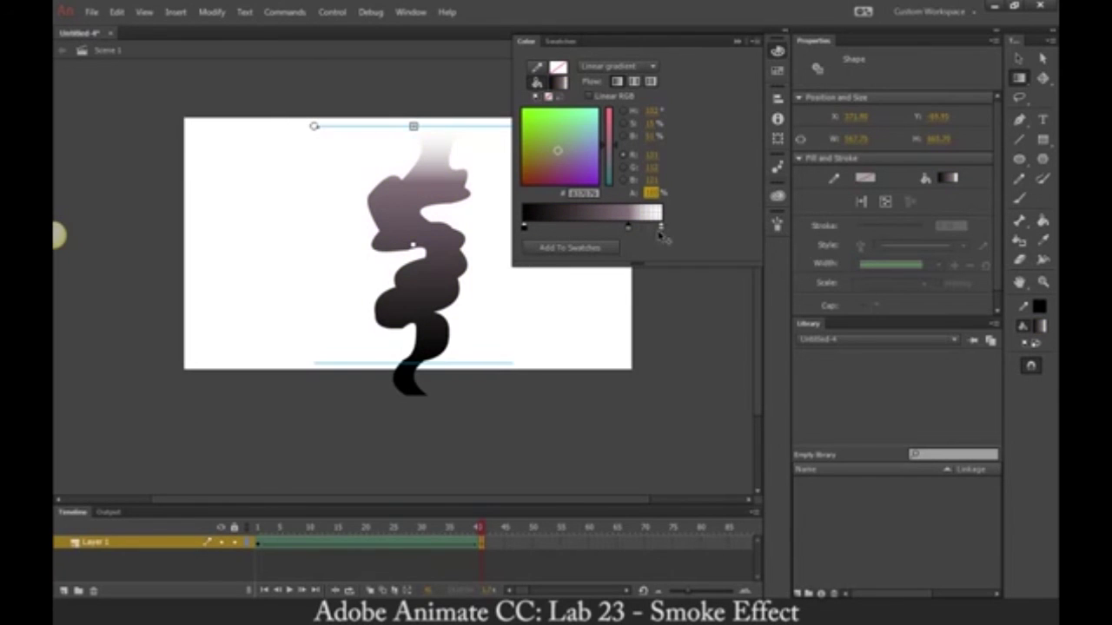
mouse_move(631, 233)
mouse_down()
mouse_move(660, 229)
mouse_move(621, 229)
mouse_move(635, 230)
mouse_up()
click(462, 280)
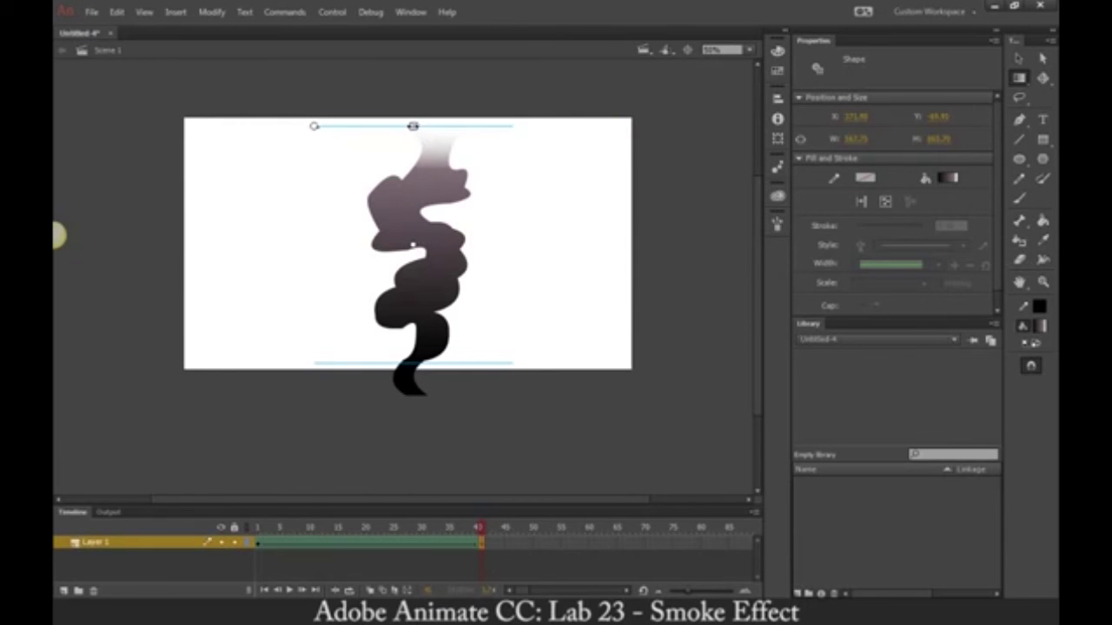
Step: Tilt the end keyframe's gradient slightly, stretch it from the smoke's base to the funnel's top edge, and test the movie
drag(413, 126, 414, 106)
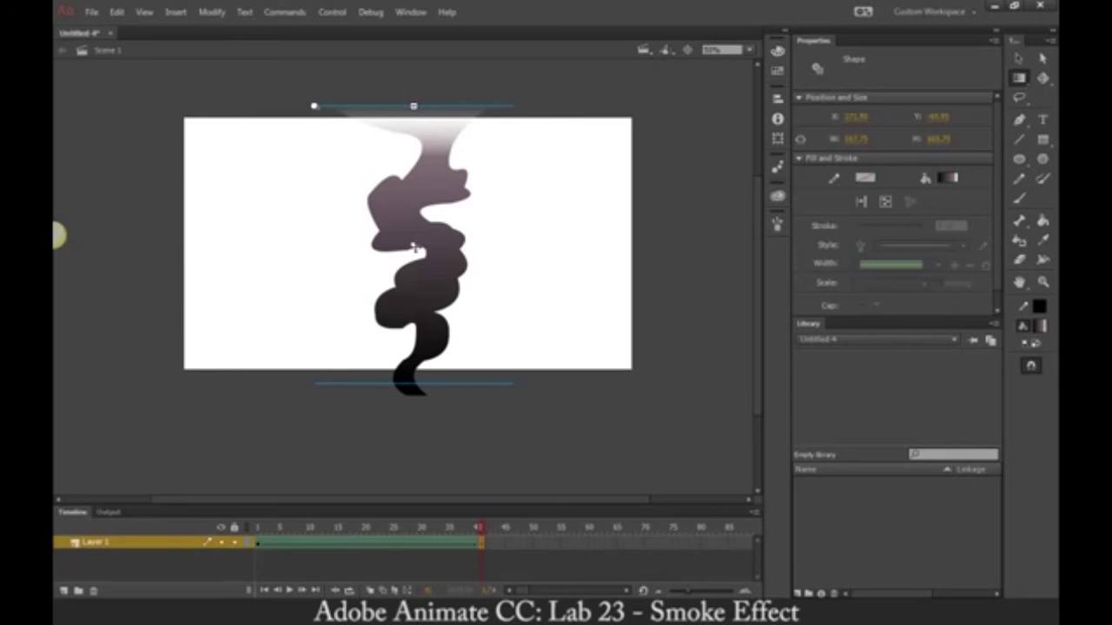
drag(414, 106, 414, 120)
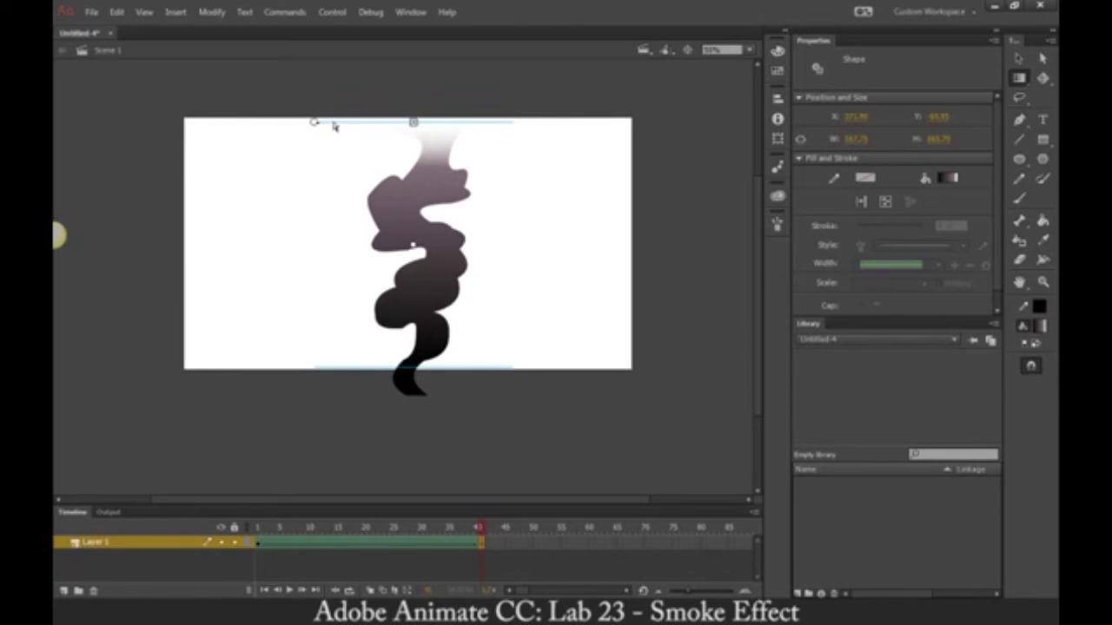
drag(313, 123, 375, 199)
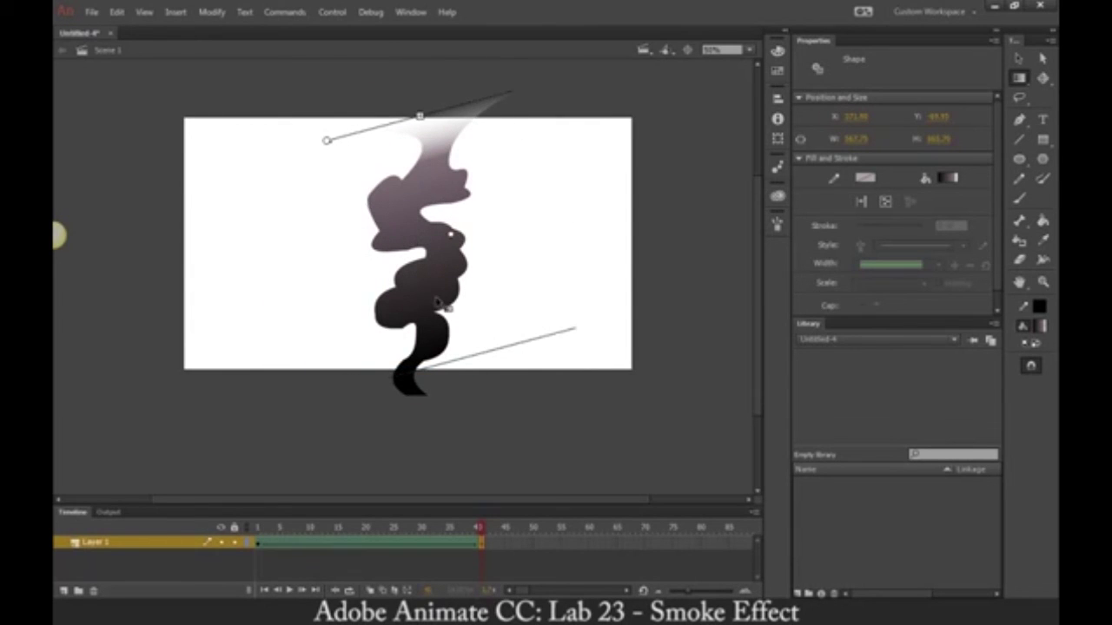
drag(416, 113, 414, 91)
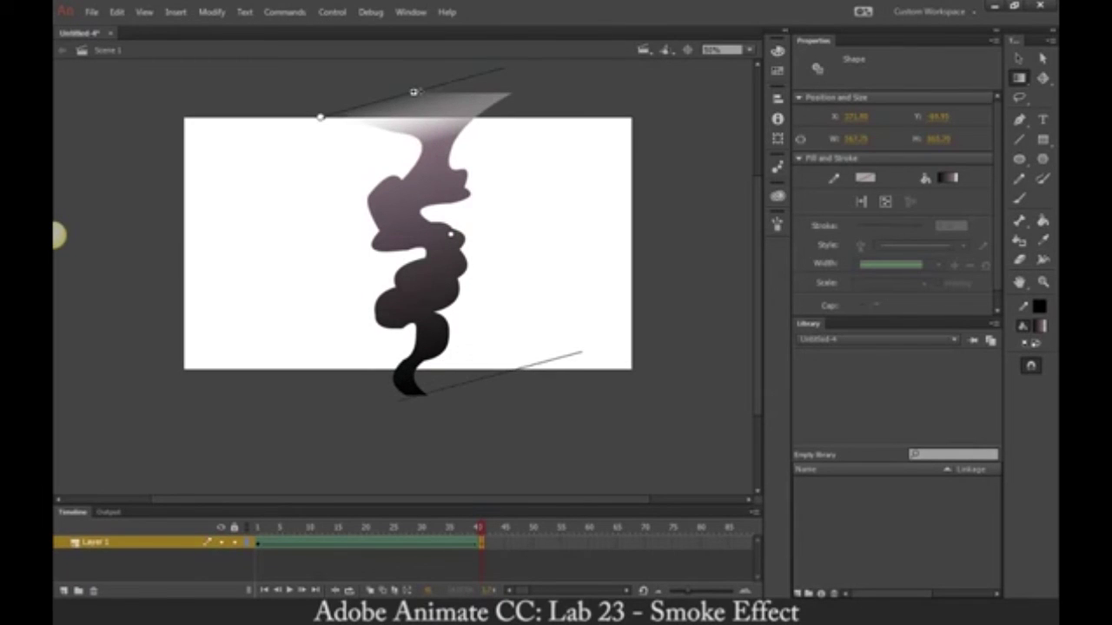
key(ctrl+Return)
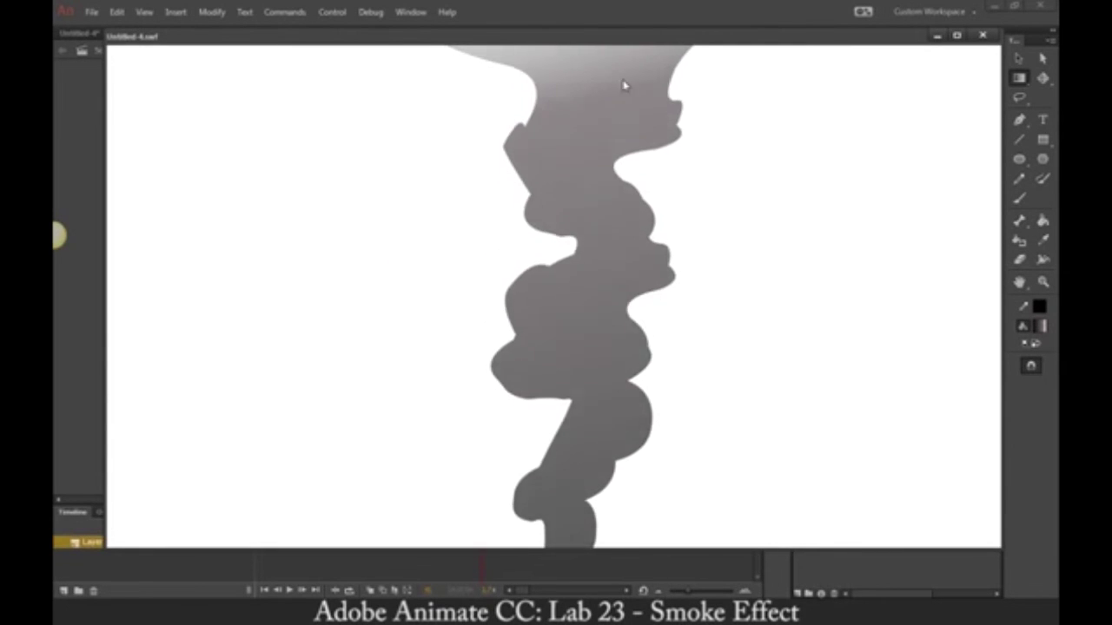
click(982, 35)
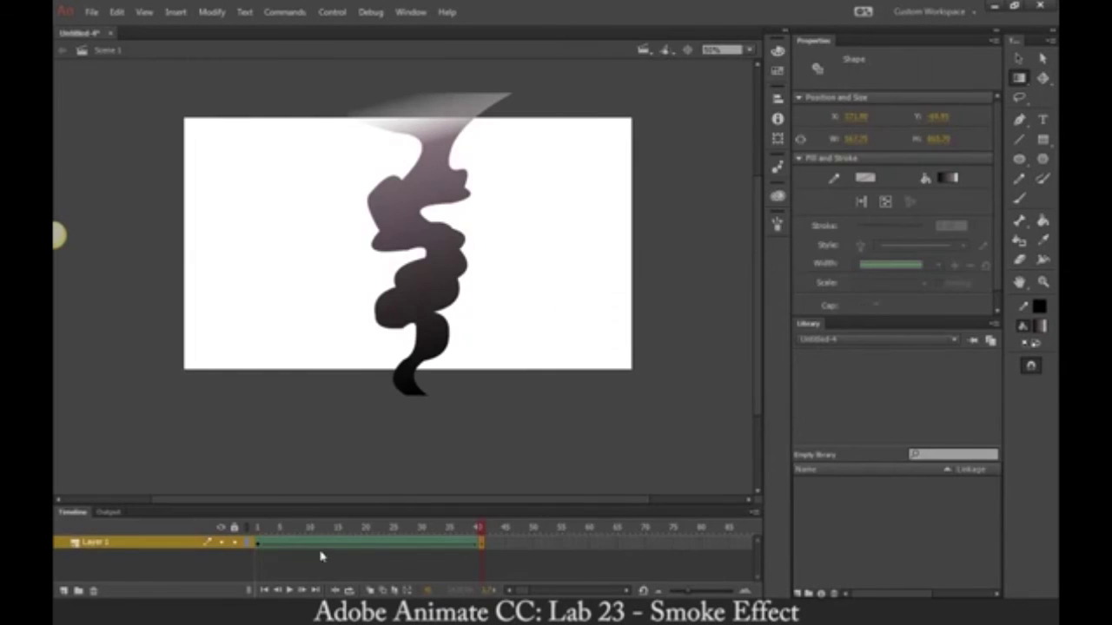
Step: Apply the same black, purplish-grey and transparent linear gradient to the smoke shape on frame 1
drag(298, 529, 257, 529)
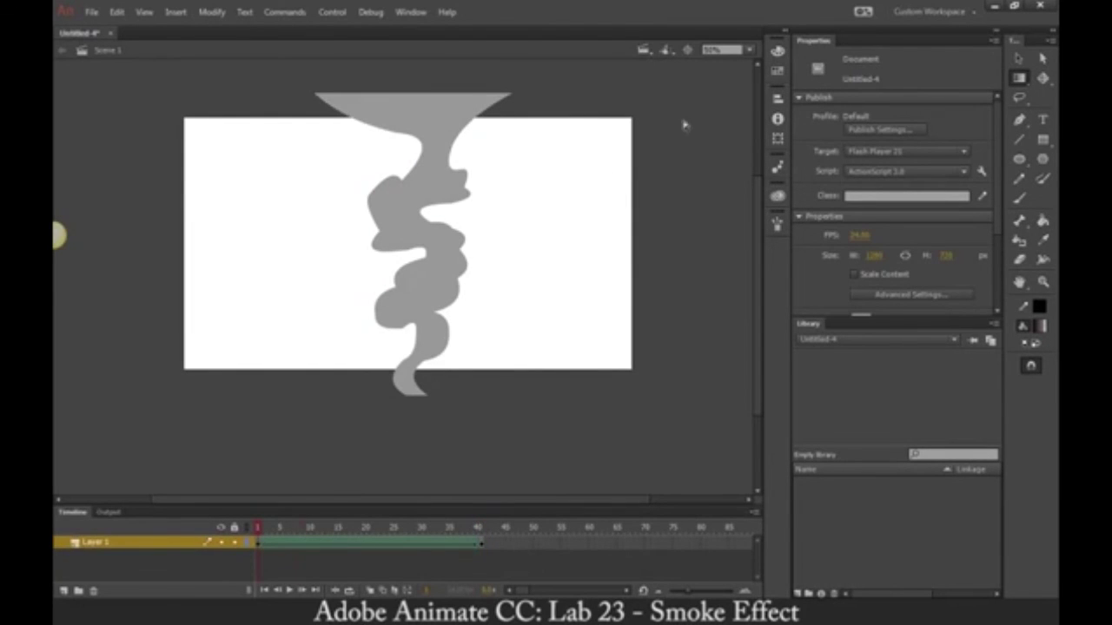
click(1019, 57)
key(ctrl+a)
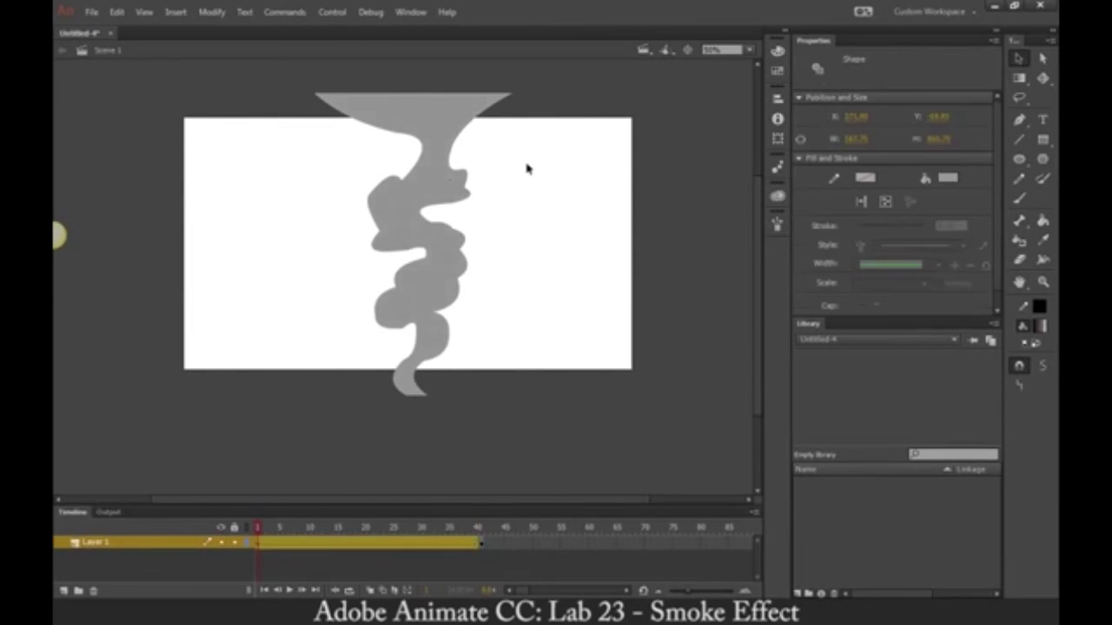
click(776, 50)
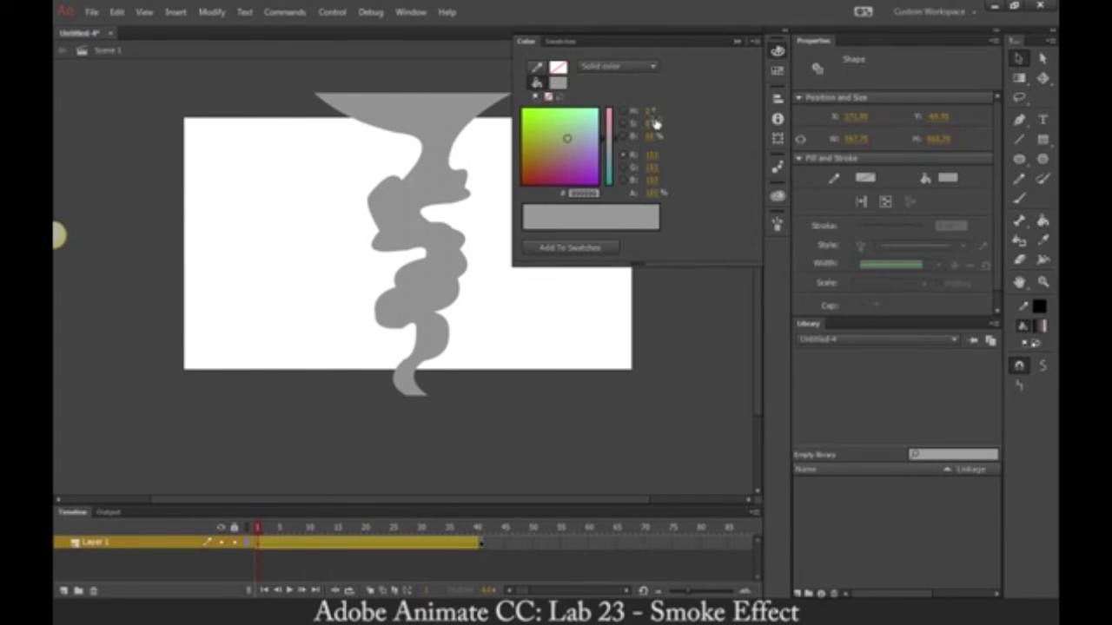
click(616, 67)
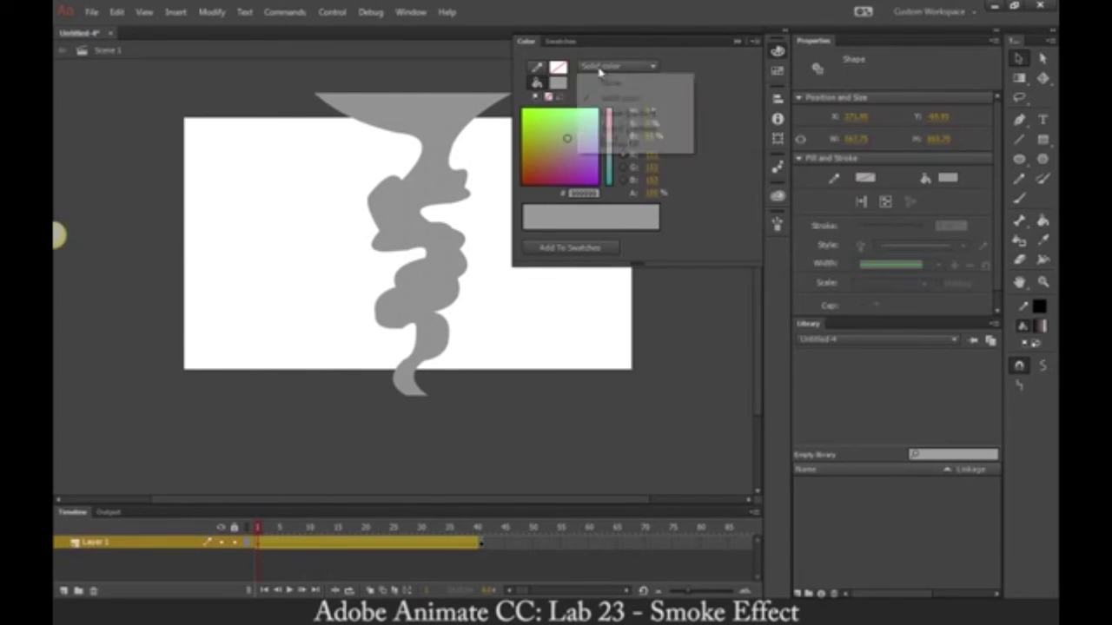
click(616, 114)
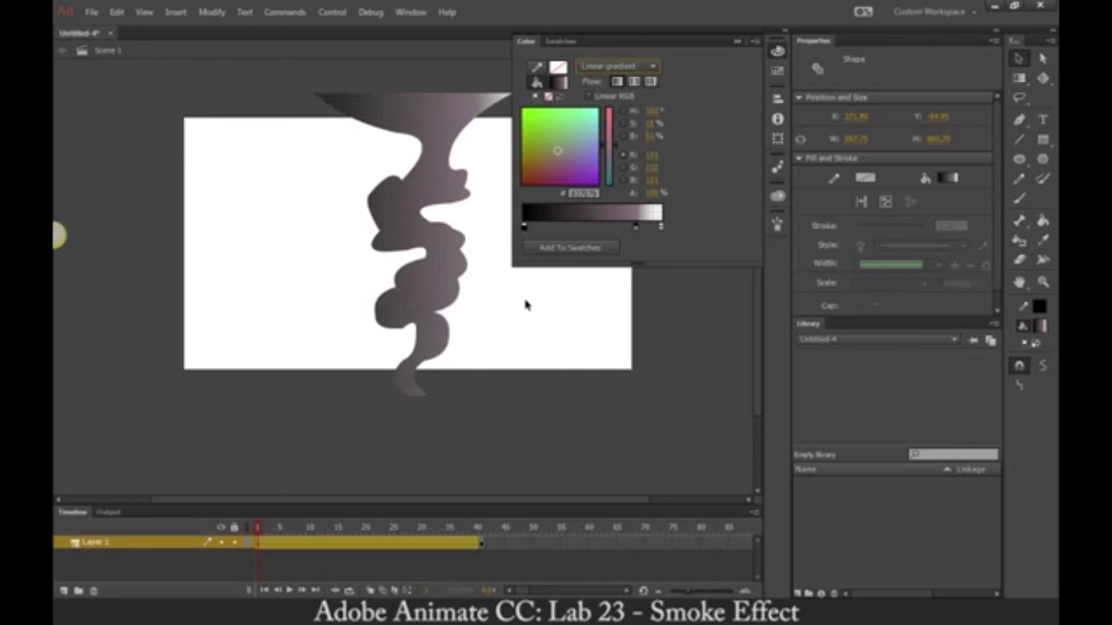
Step: Stretch and rotate frame 1's gradient to run from black at the base to transparent at the funnel, slightly tilted, and test the movie
click(1019, 77)
click(445, 210)
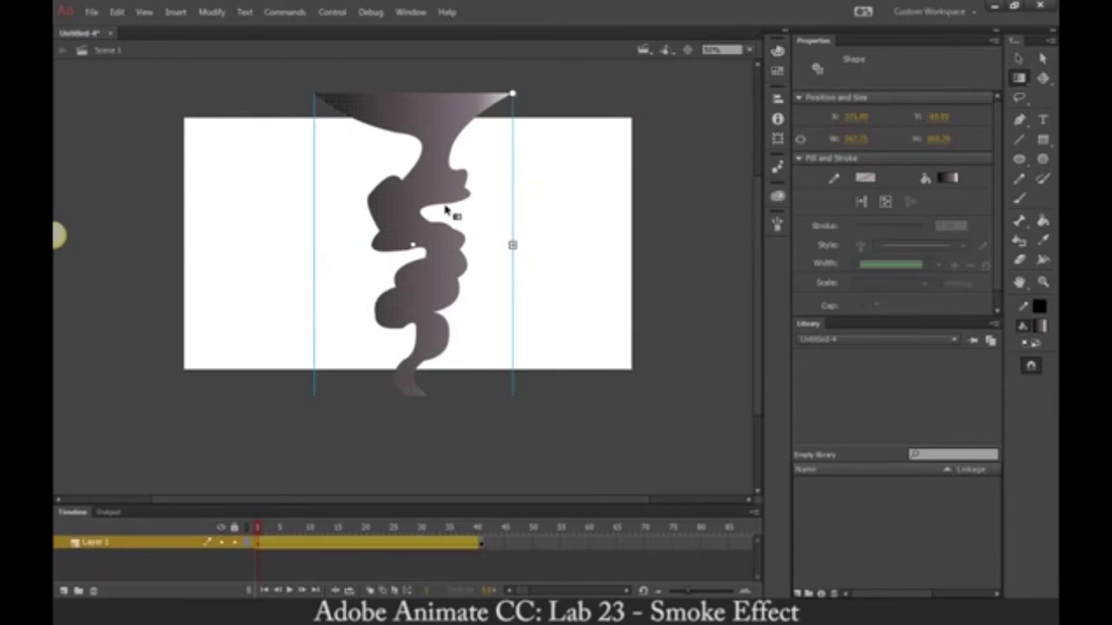
drag(512, 245, 565, 245)
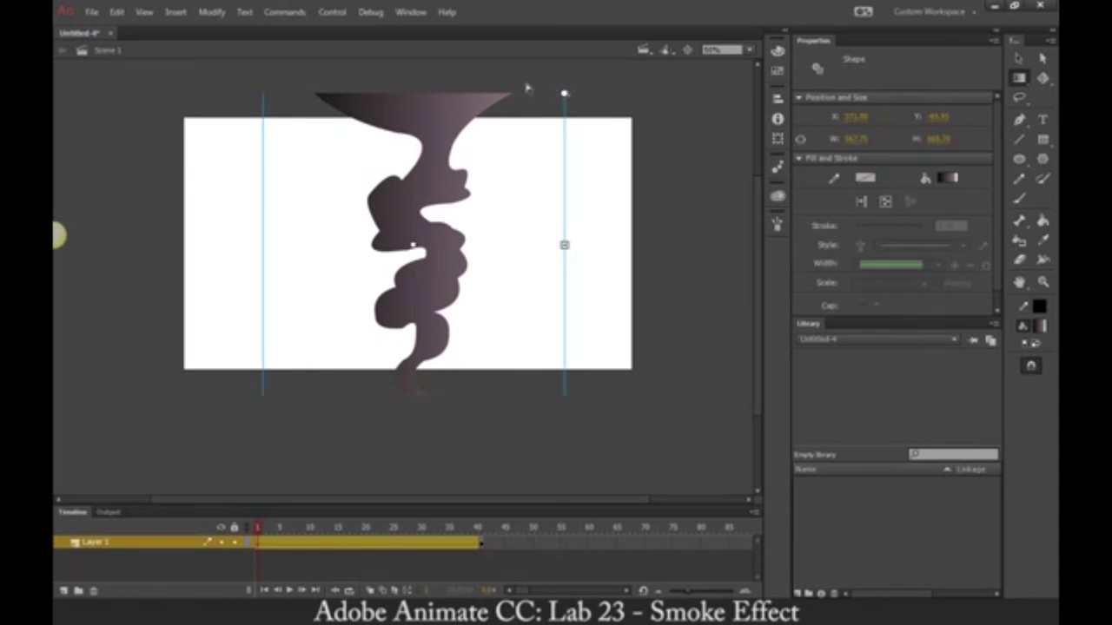
drag(565, 93, 300, 164)
key(ctrl+Return)
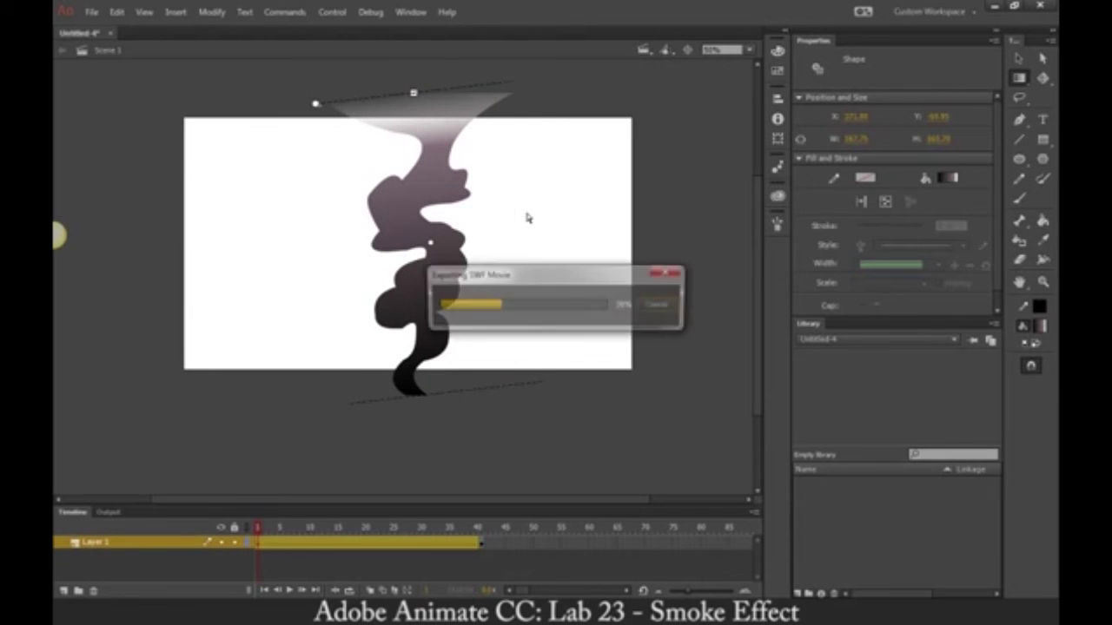